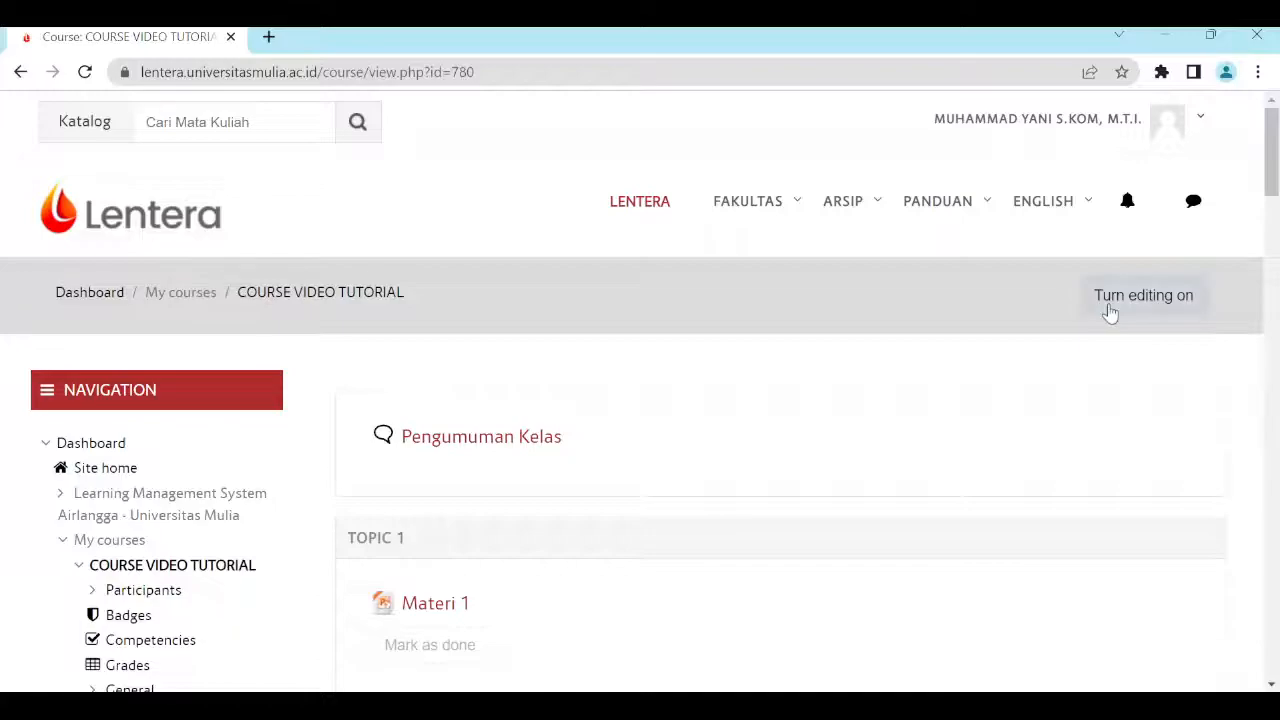
- Turn on course editing and start adding a Quiz activity to Topic 4
scroll(1030, 392, down, 4)
scroll(1030, 392, down, 3)
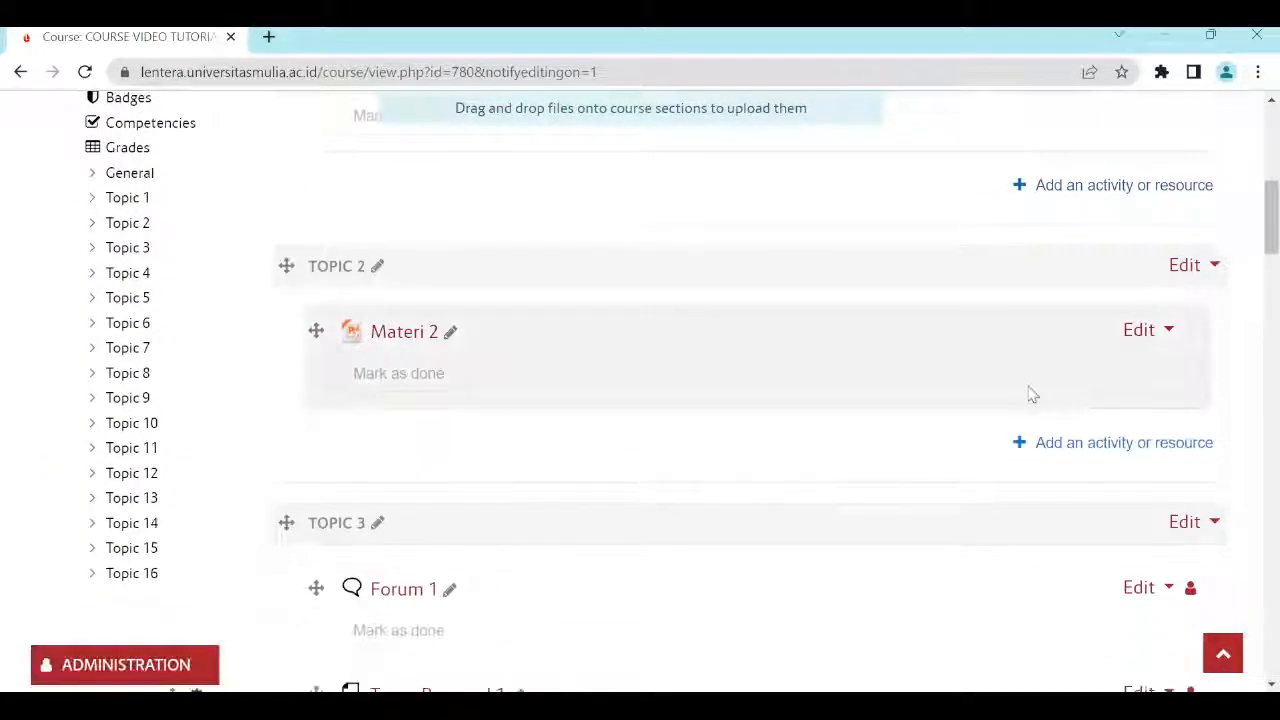
scroll(1032, 393, down, 9)
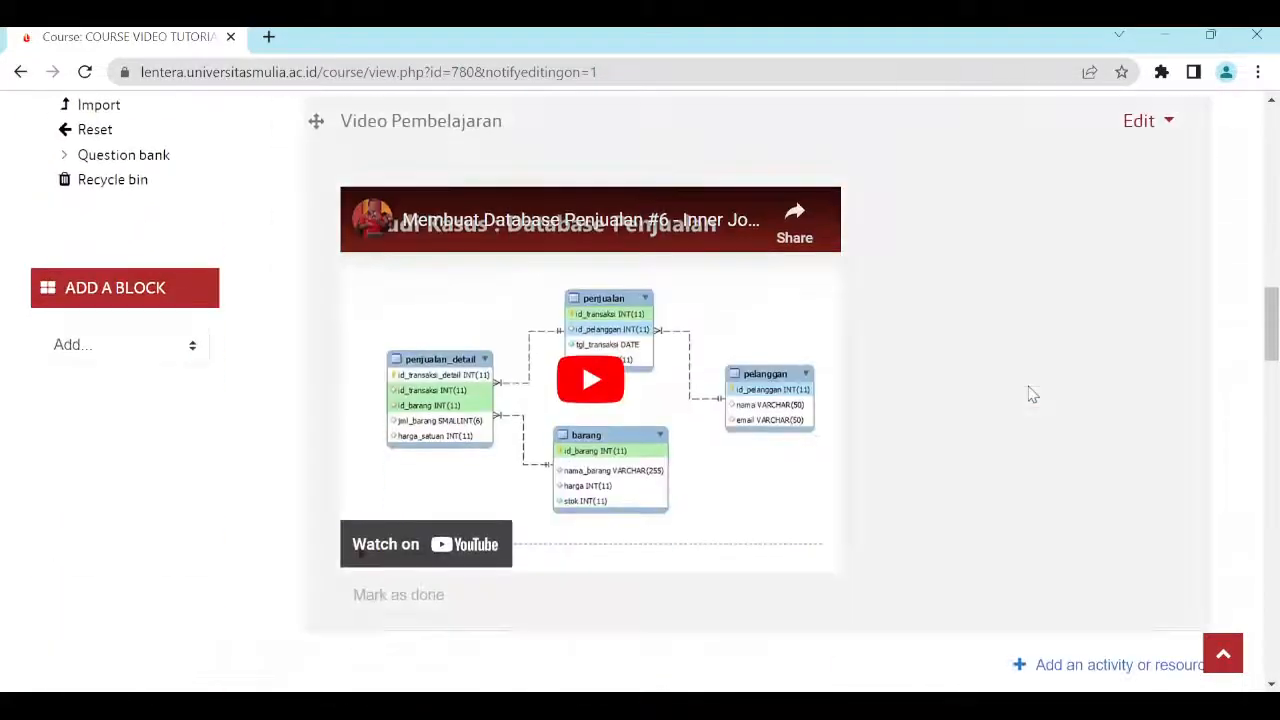
scroll(1032, 393, down, 7)
scroll(1032, 393, up, 4)
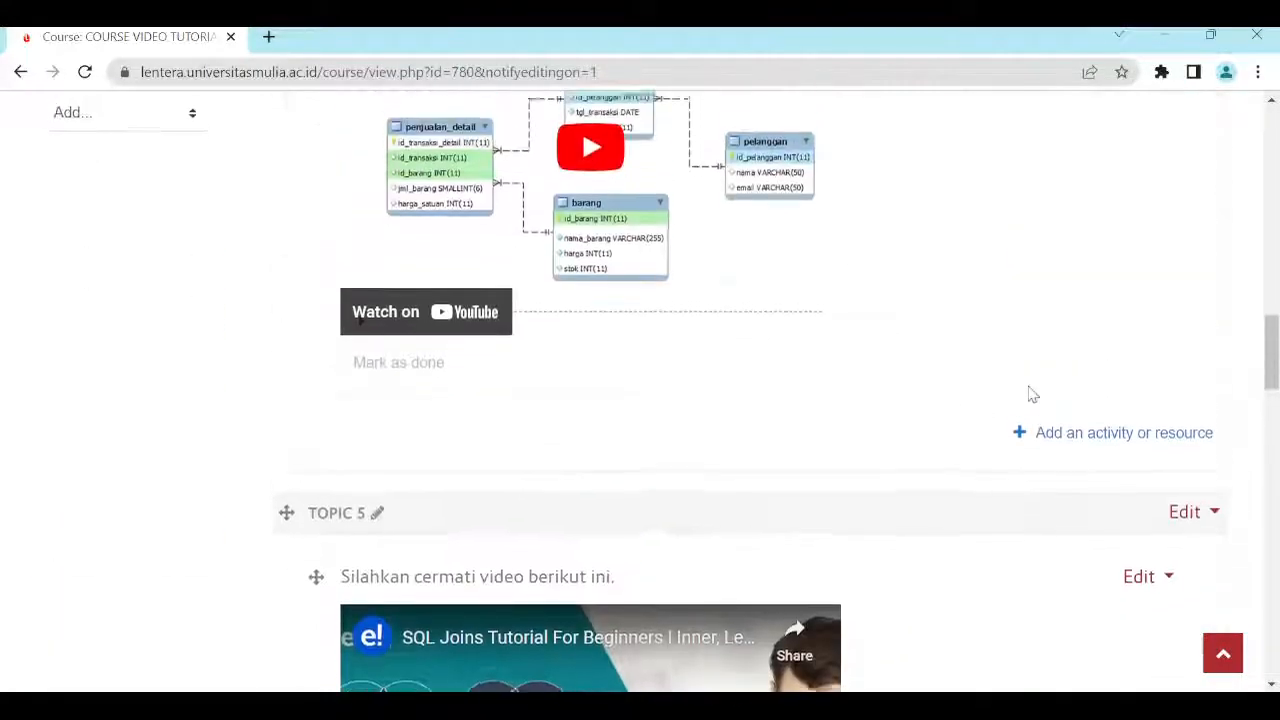
scroll(1032, 393, up, 5)
scroll(1032, 393, down, 3)
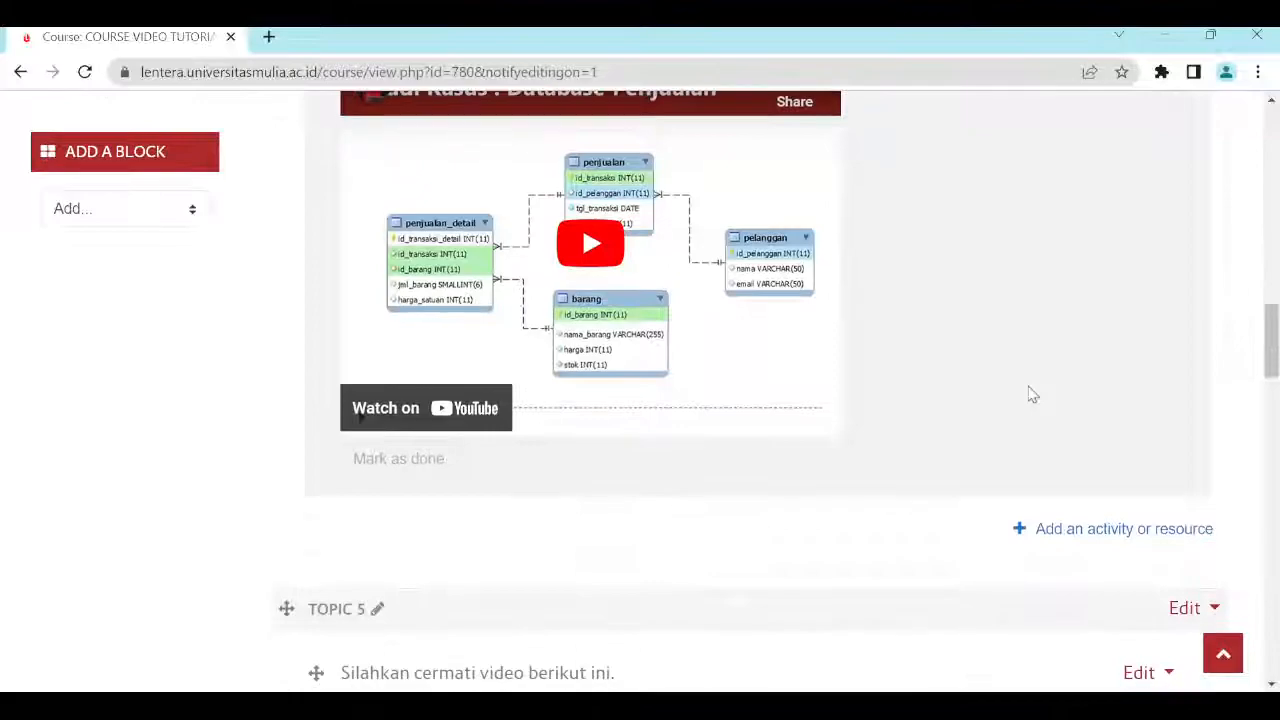
scroll(1032, 393, down, 1)
click(1052, 440)
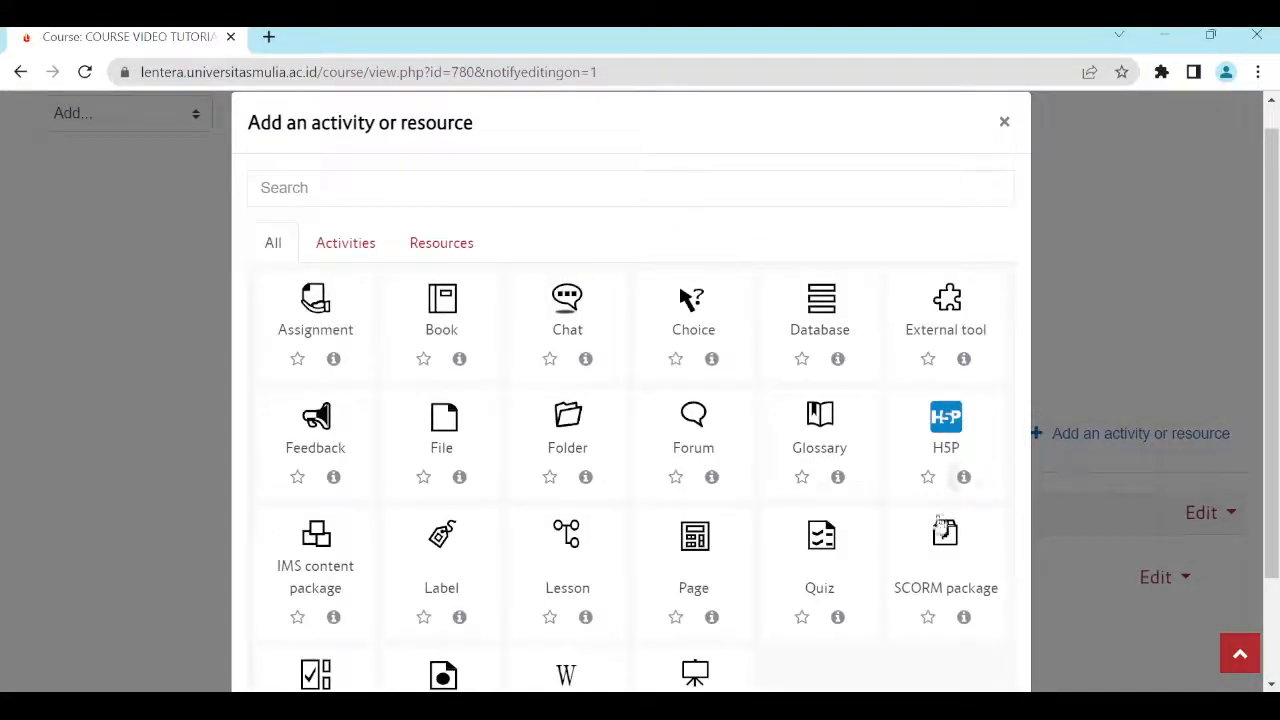
click(822, 540)
- Name the new quiz "Kuis 1" in the general settings
scroll(825, 548, down, 2)
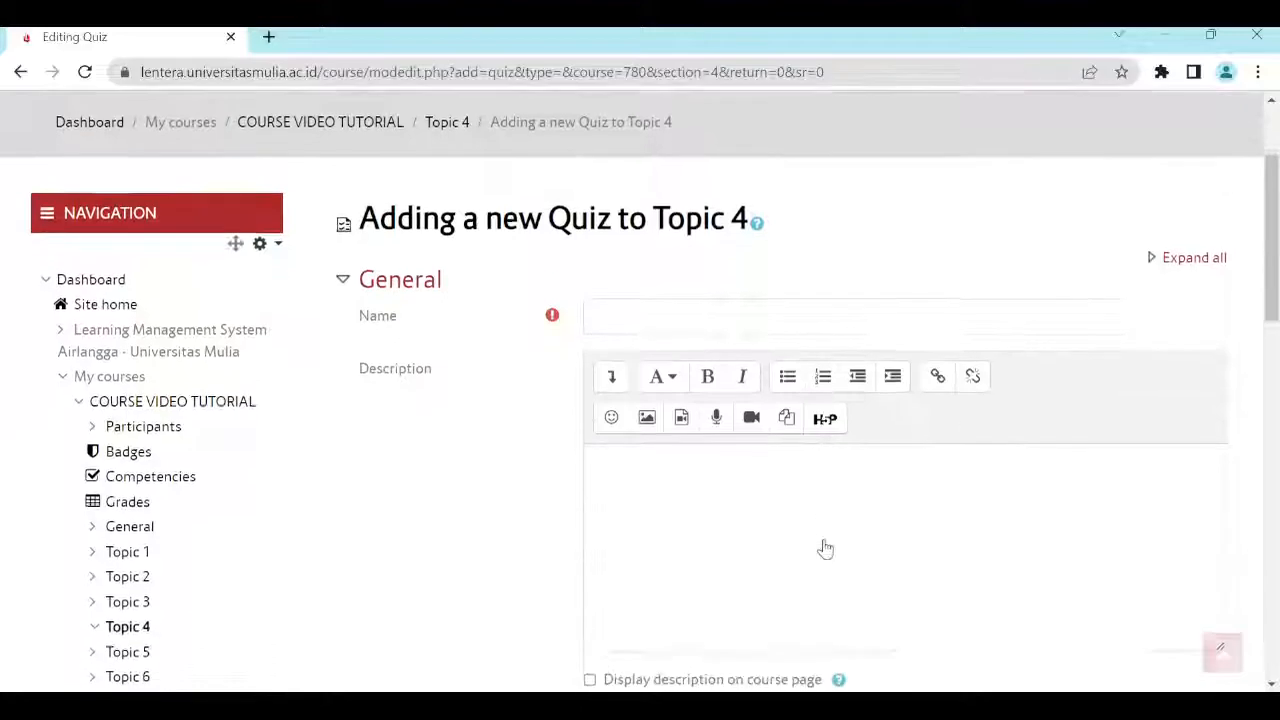
click(753, 300)
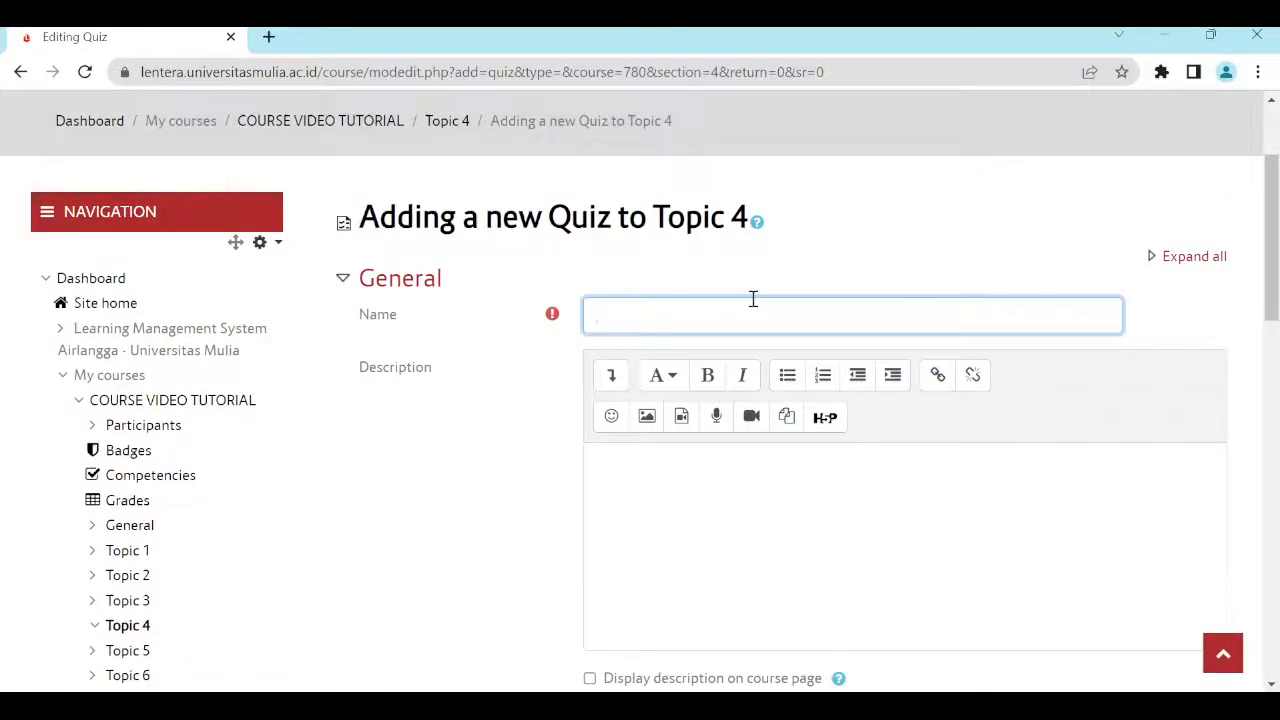
text(Kuis 1)
scroll(751, 297, down, 1)
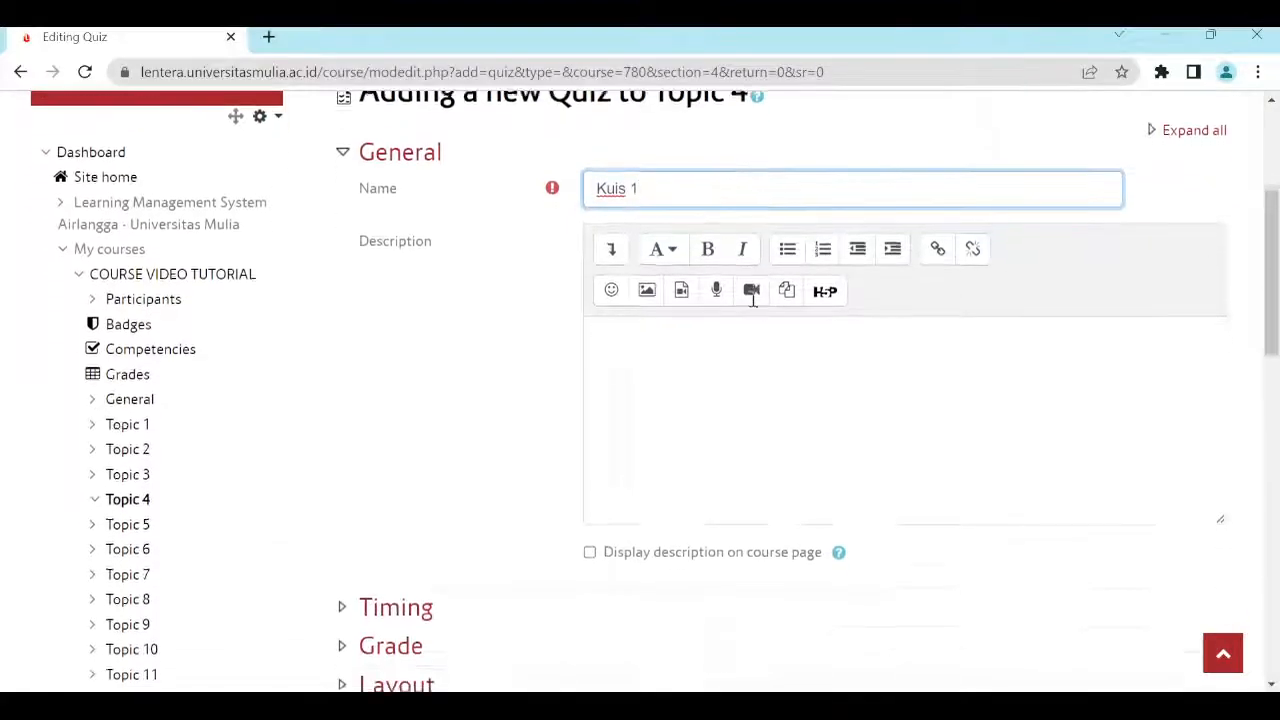
click(740, 384)
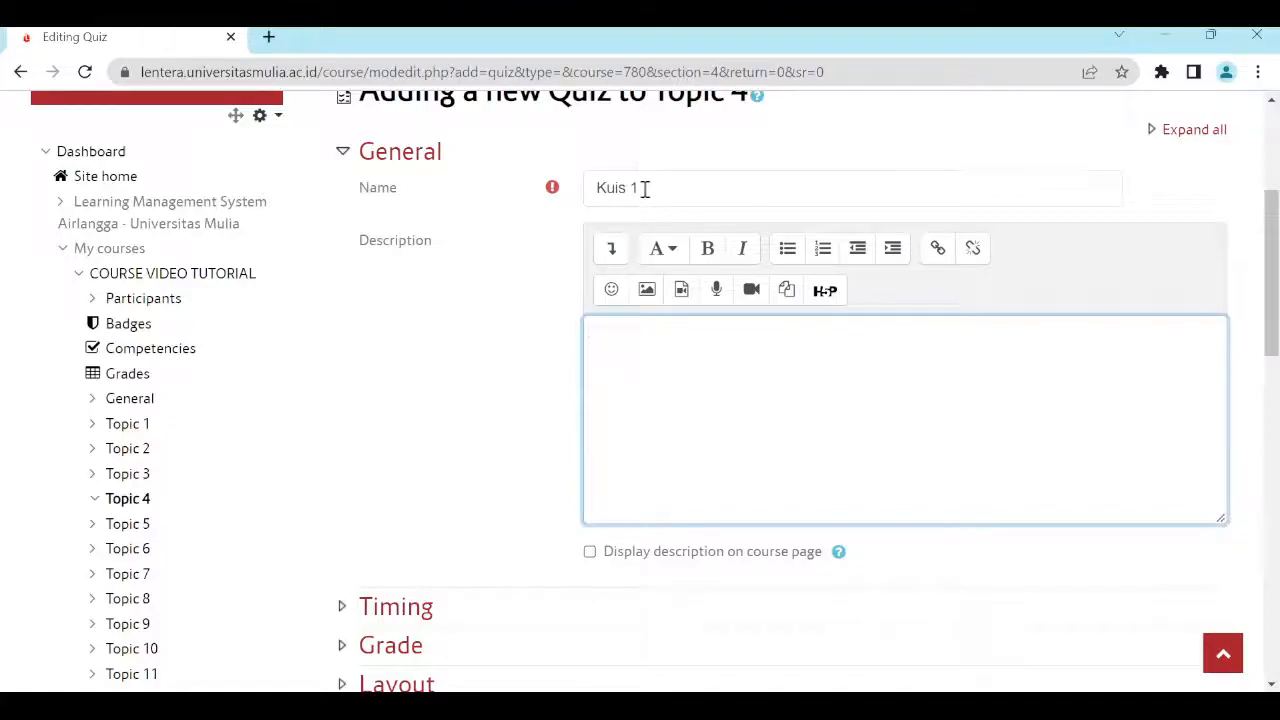
drag(664, 188, 585, 188)
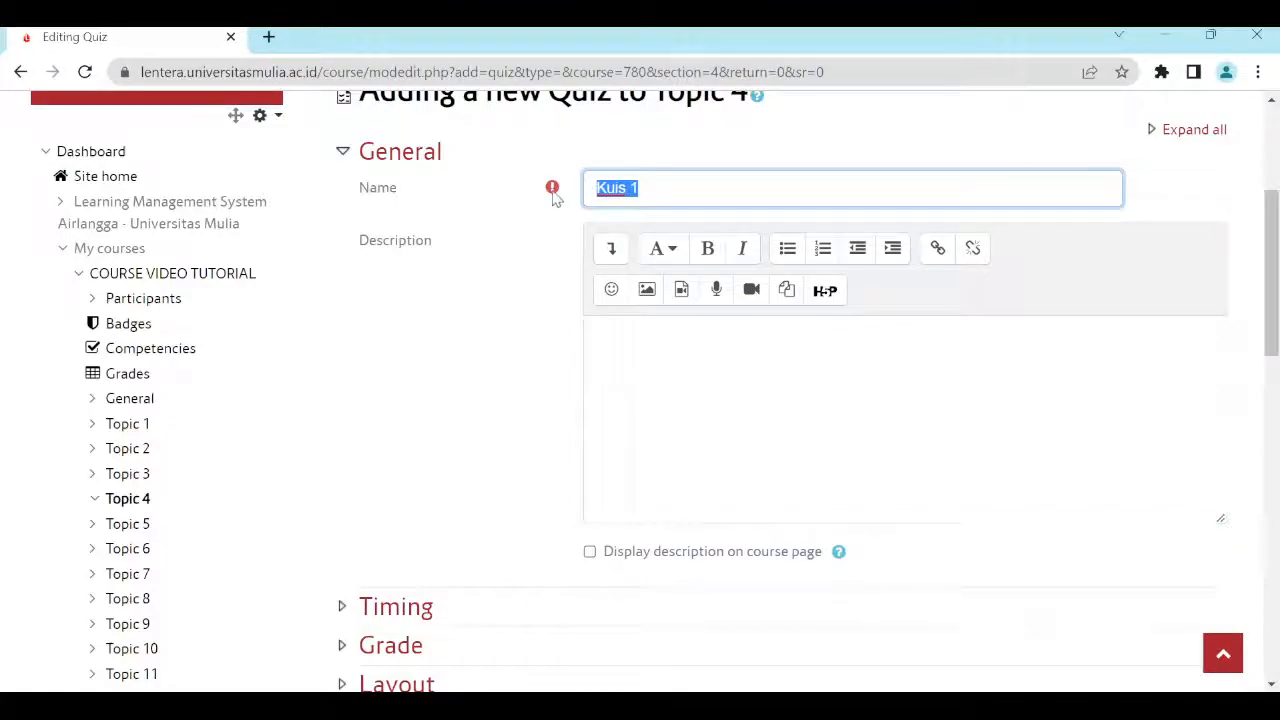
click(756, 442)
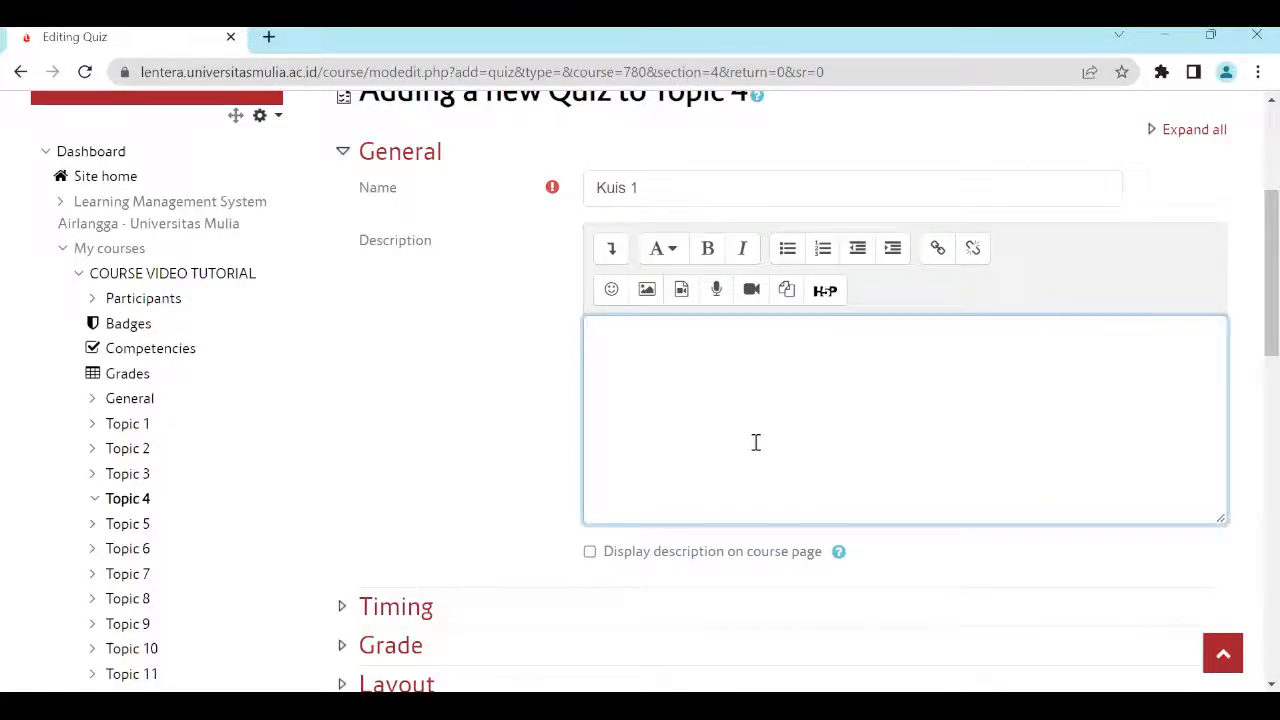
scroll(756, 442, down, 2)
scroll(756, 442, up, 2)
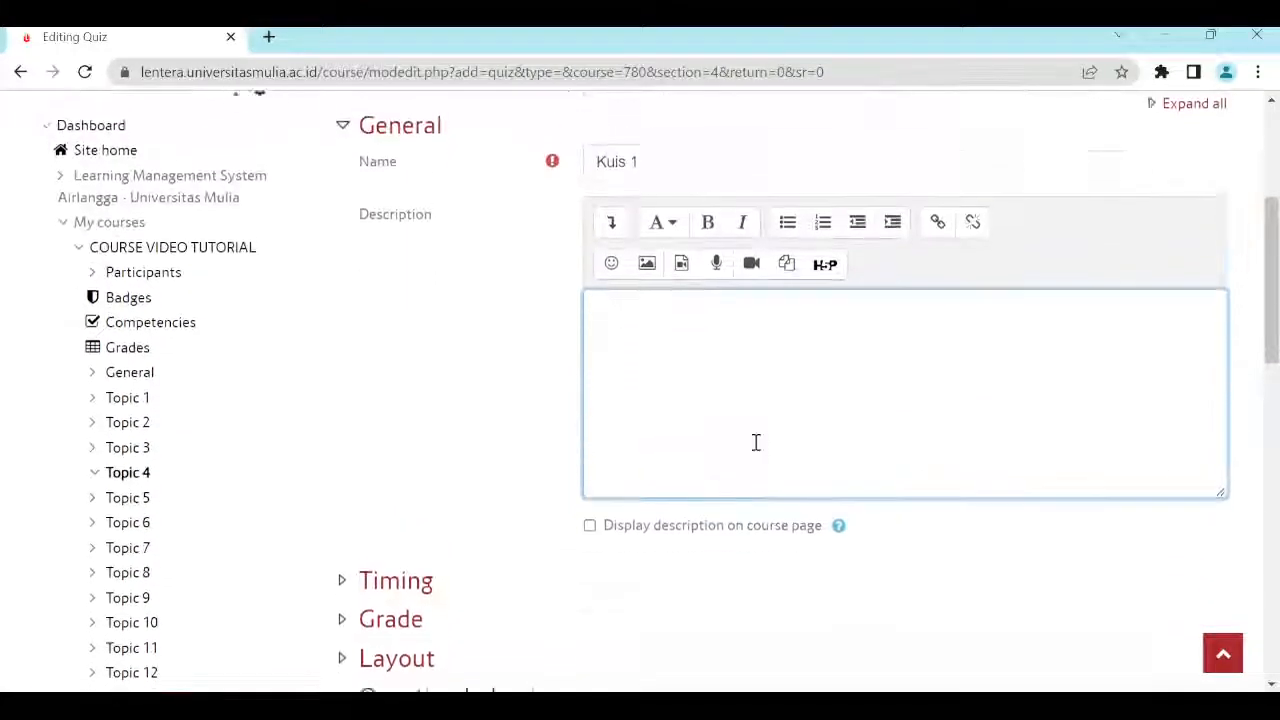
- Enable the quiz's opening and closing dates in the timing settings and set both to 4 October 2022
scroll(756, 442, down, 1)
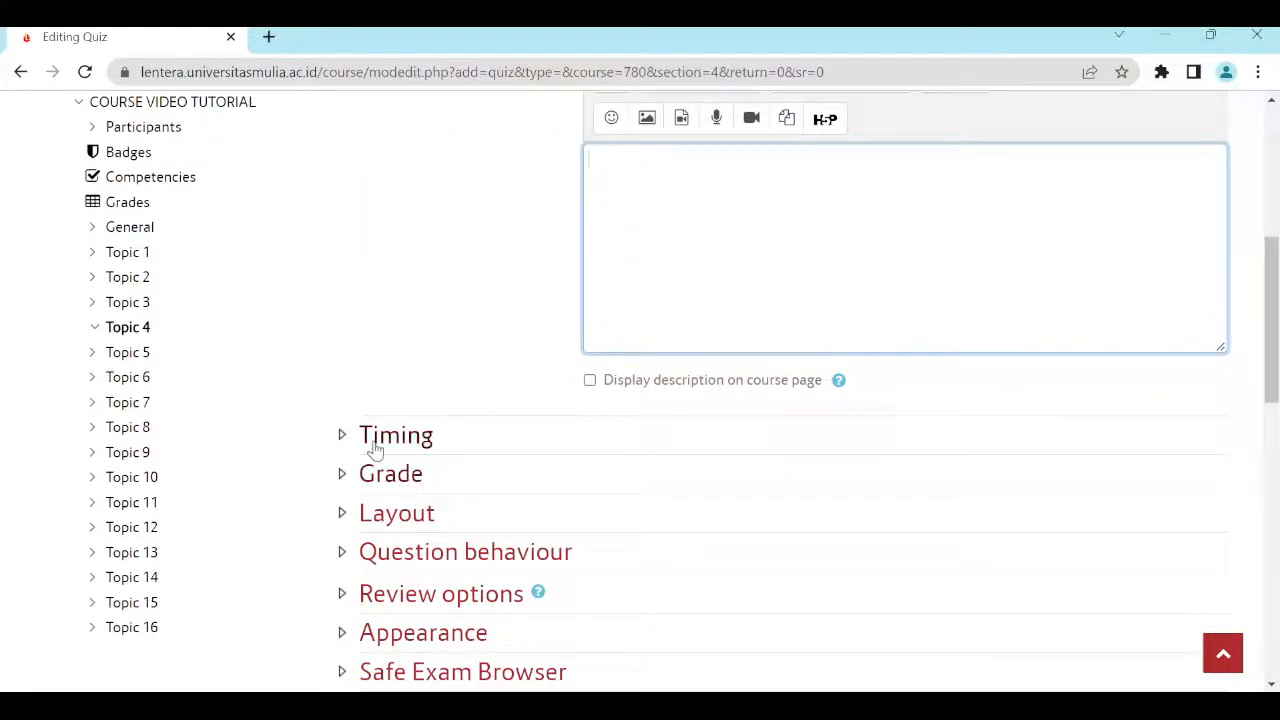
click(343, 445)
scroll(491, 483, down, 2)
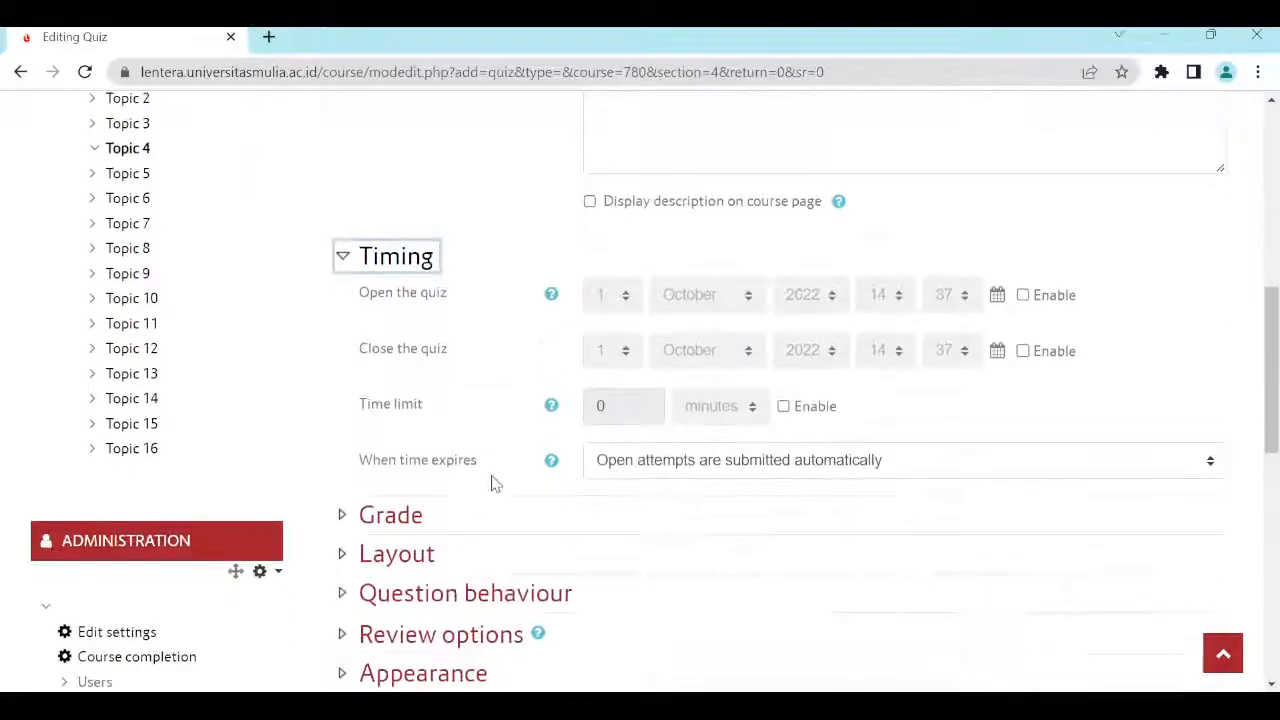
click(1027, 298)
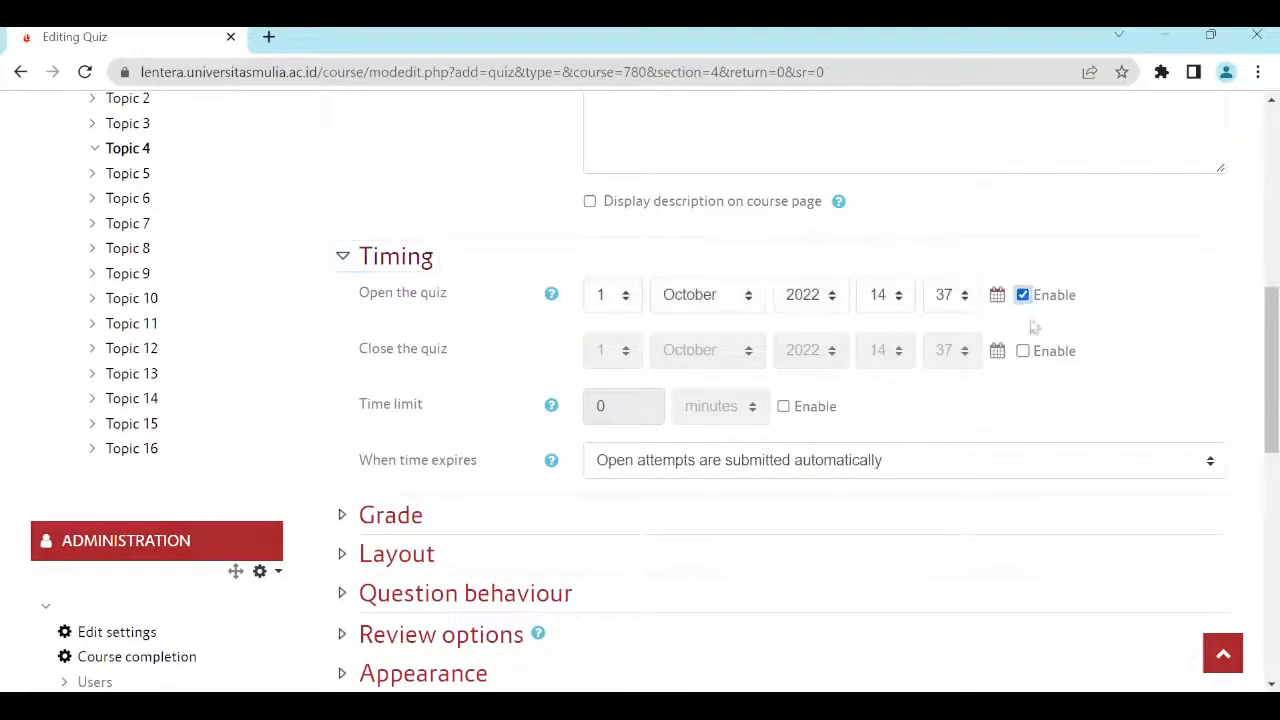
click(1030, 354)
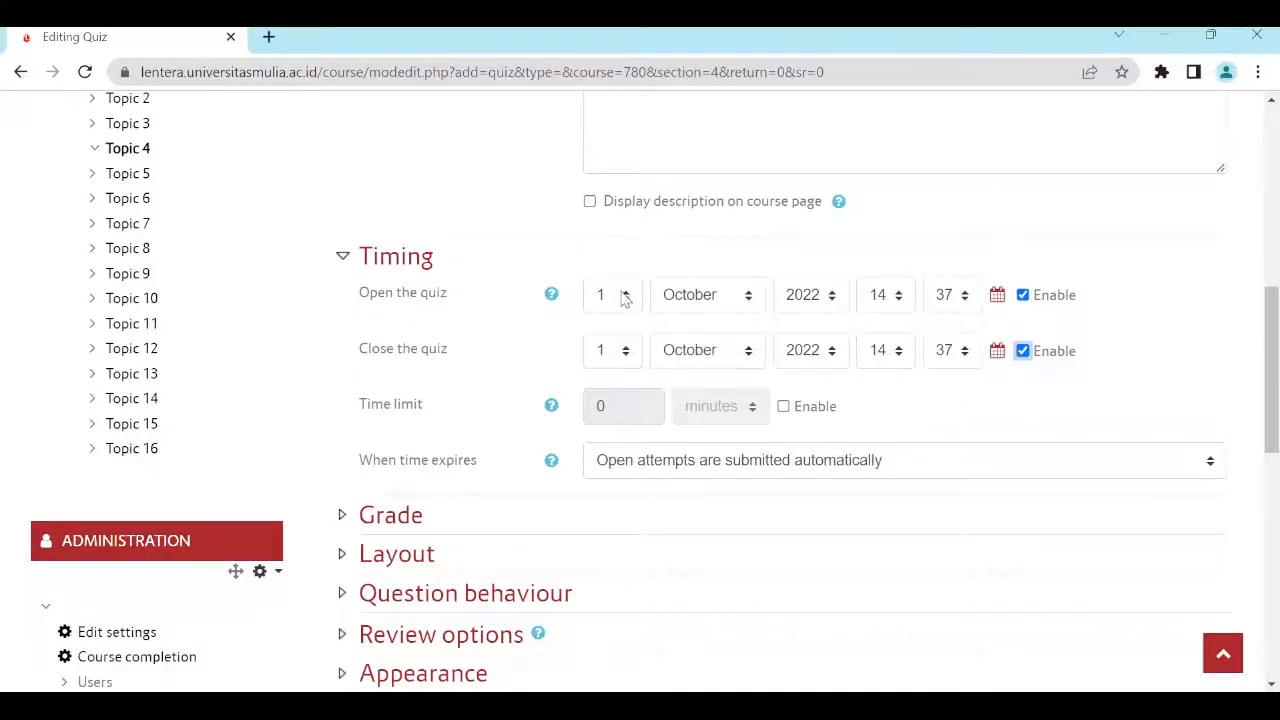
click(621, 358)
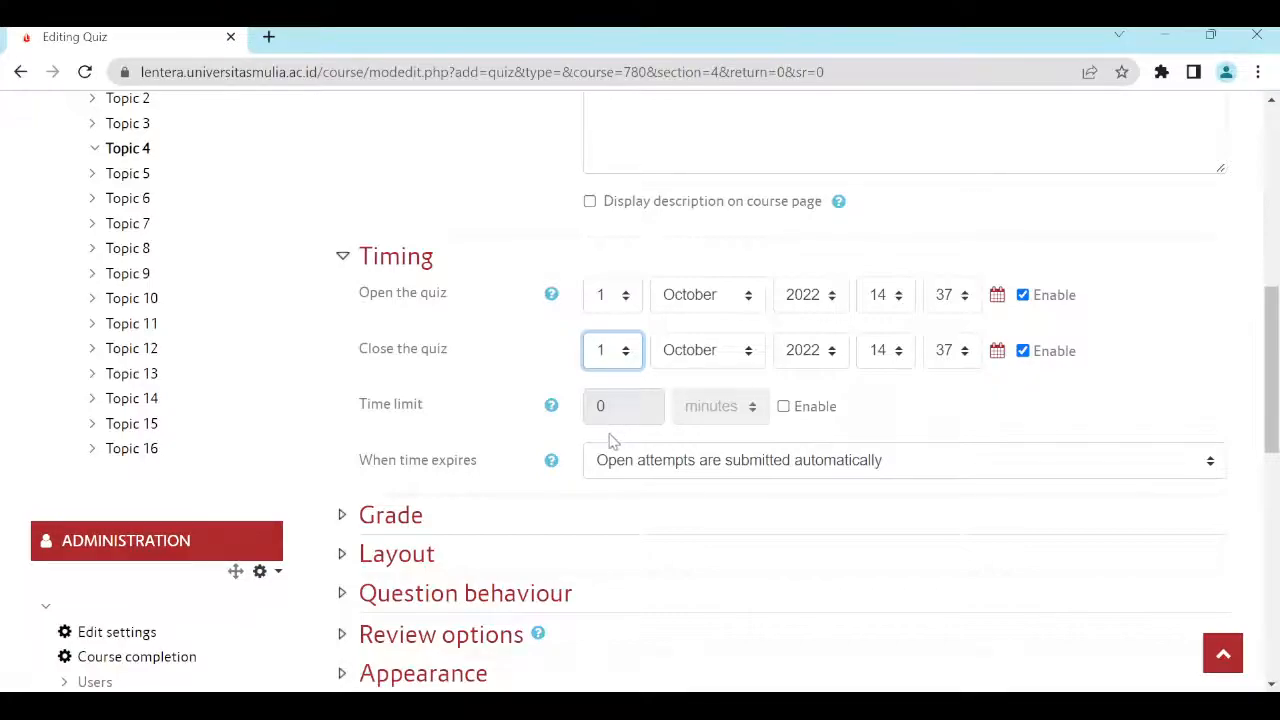
key(4)
click(624, 297)
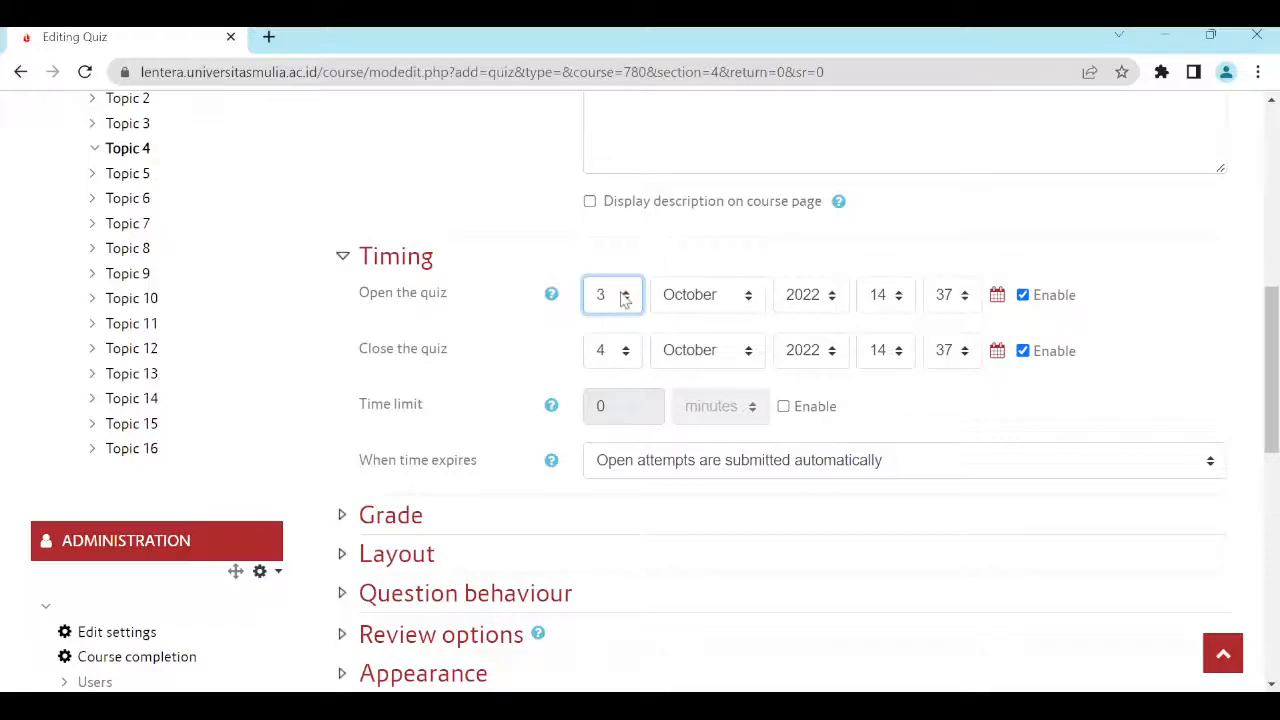
key(4)
- Set the quiz's opening time to 10:00 and its closing time to 11:30
click(892, 310)
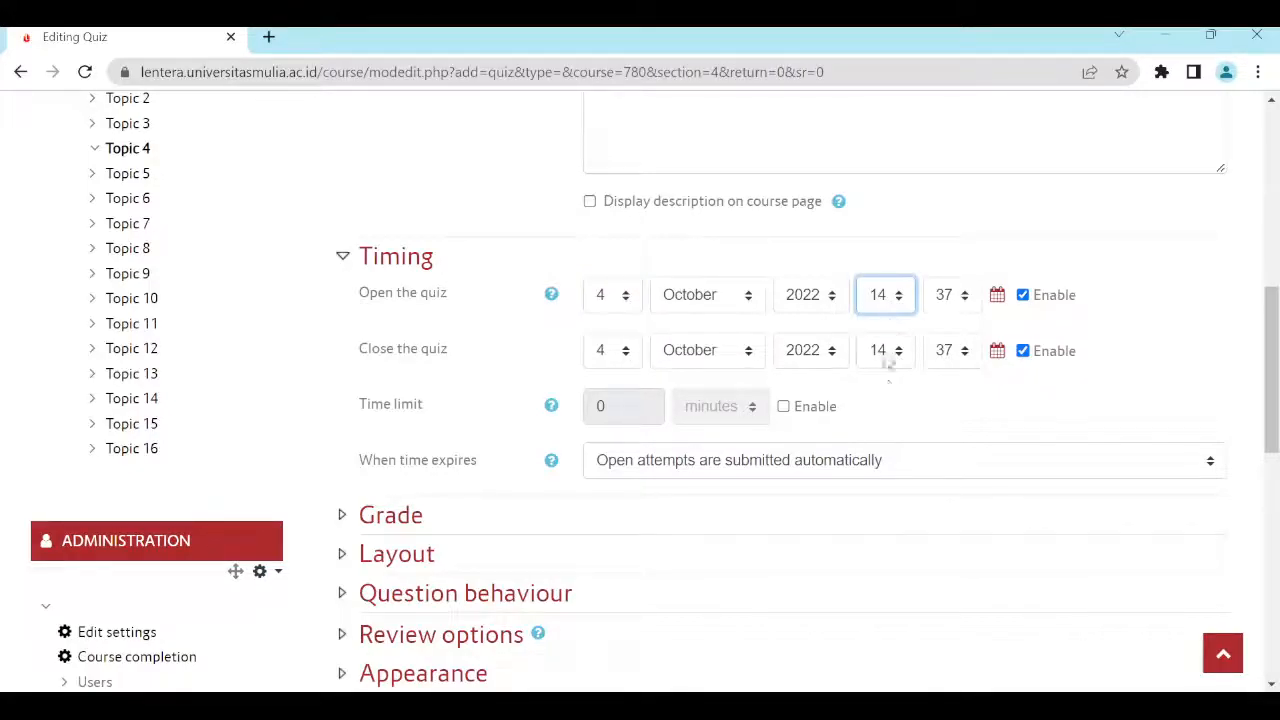
key(1)
key(0)
click(958, 298)
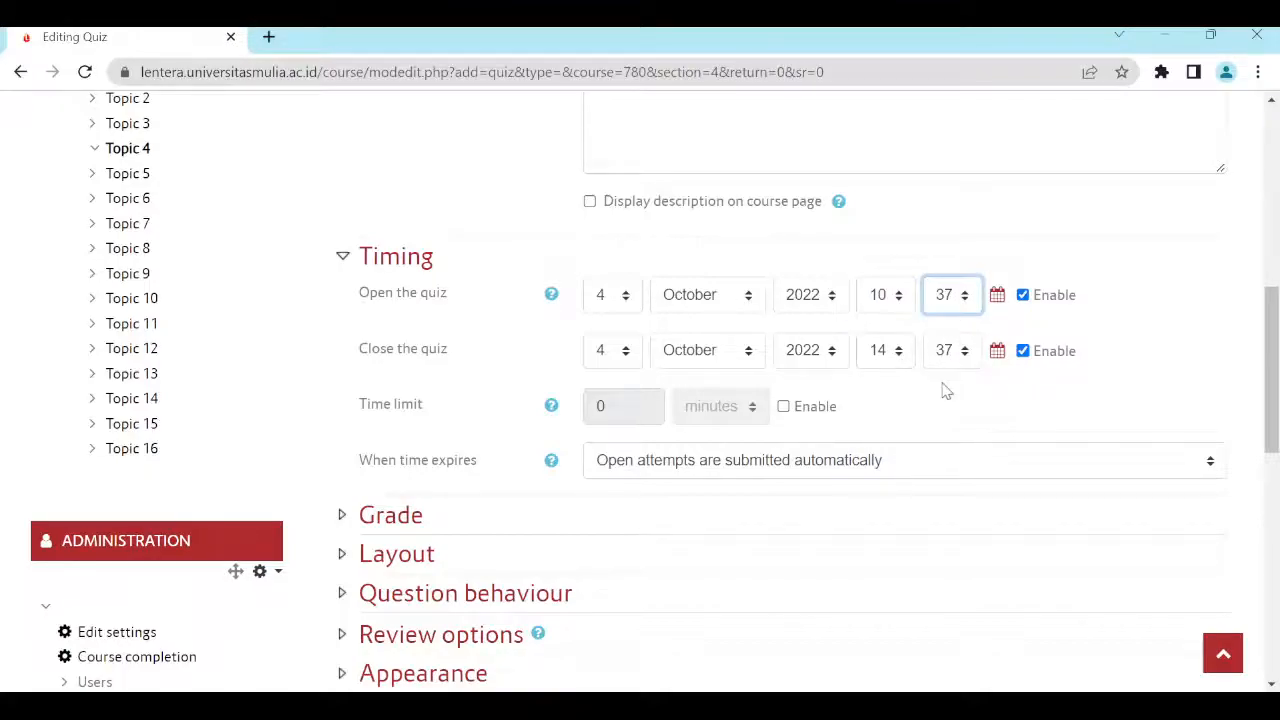
key(0)
click(888, 350)
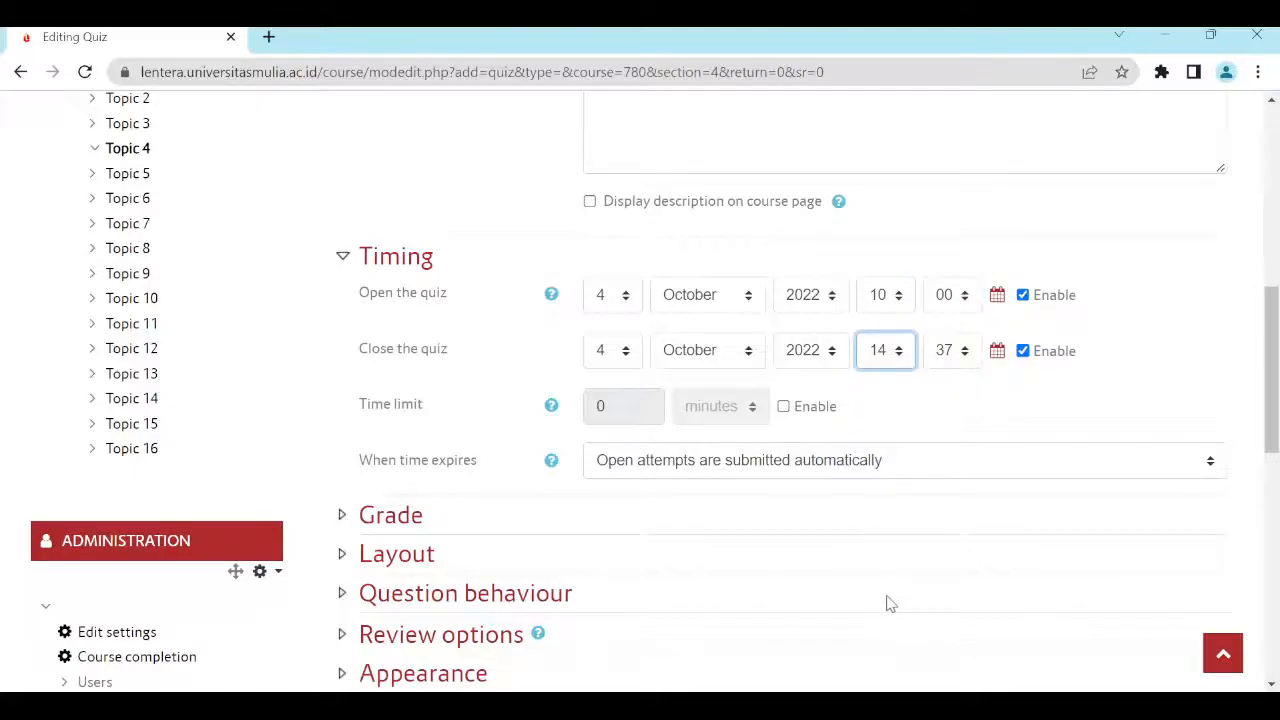
key(1)
key(1)
click(956, 352)
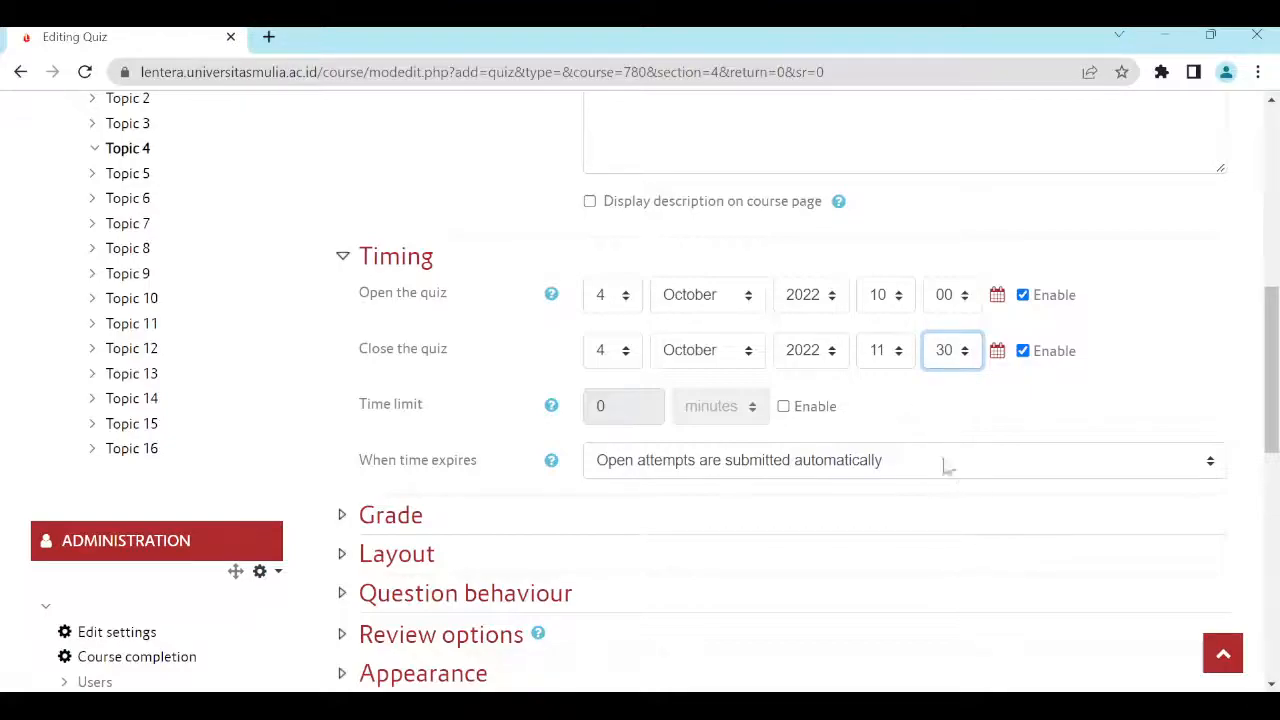
- Enable the quiz time limit and set it to 60 minutes
click(802, 409)
click(805, 412)
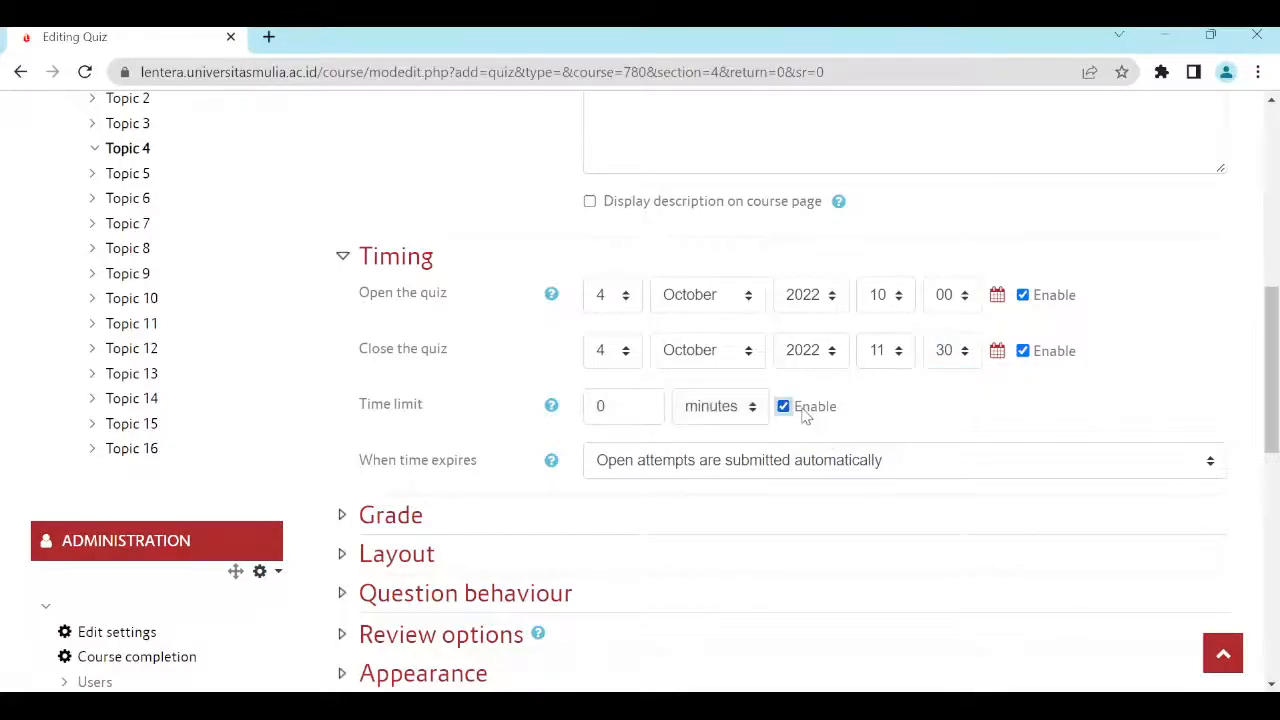
click(805, 412)
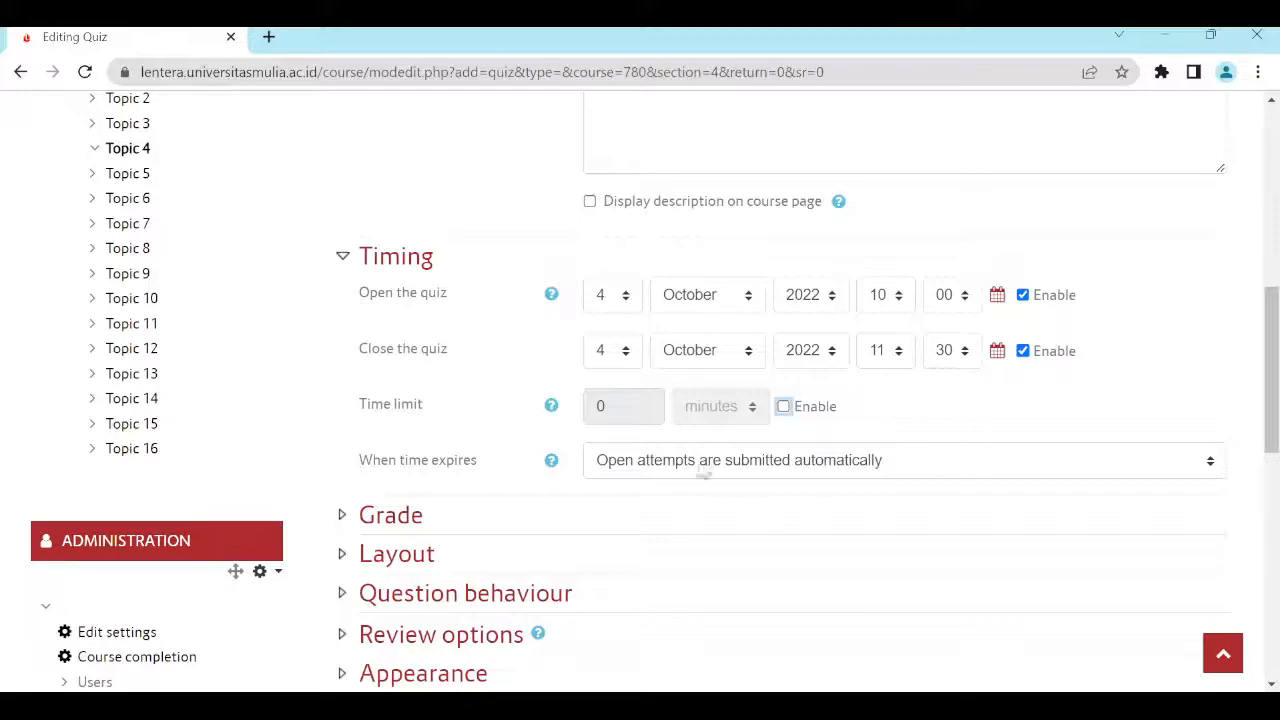
click(782, 407)
drag(625, 413, 515, 410)
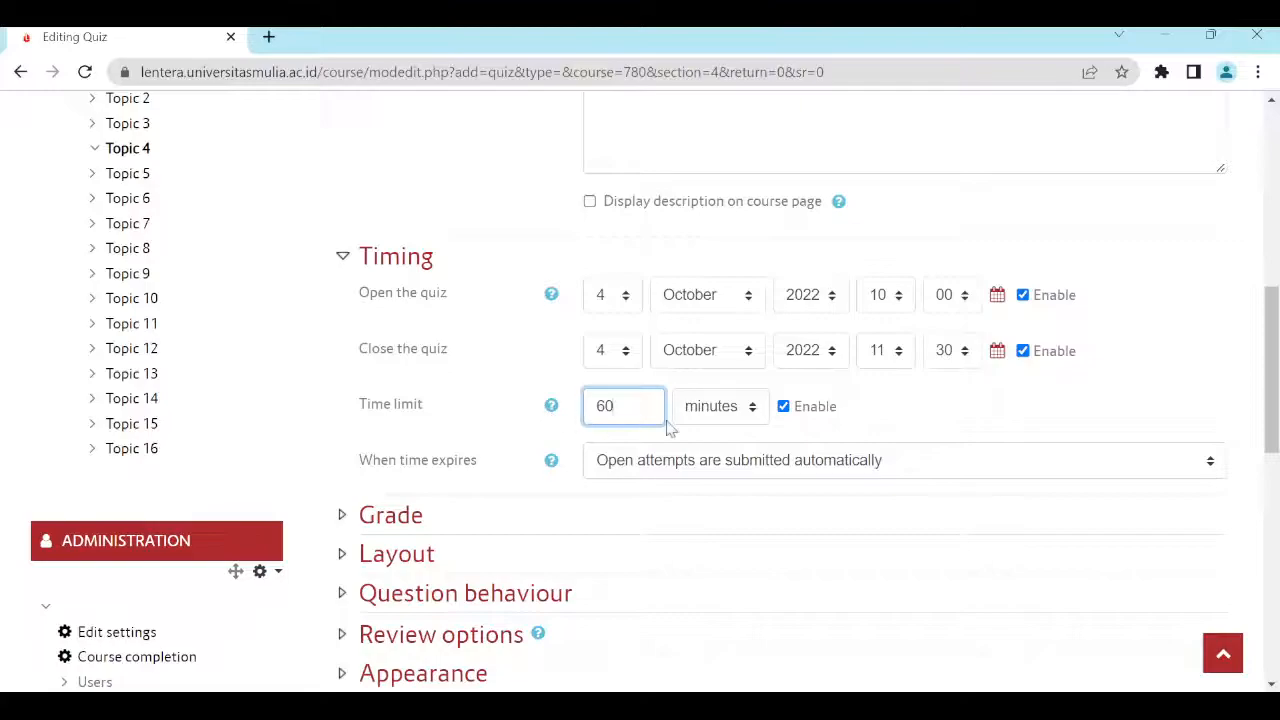
click(897, 412)
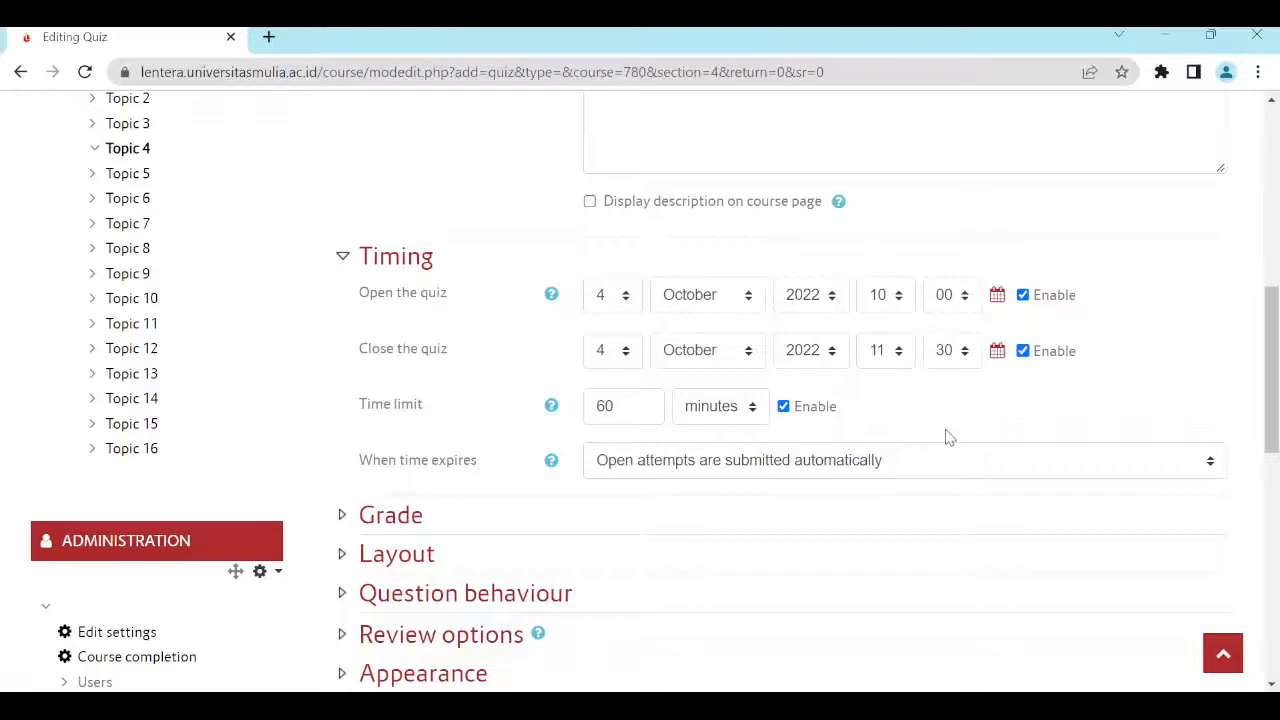
- Set the grade to pass to 70 in the quiz's grade settings
scroll(949, 437, down, 2)
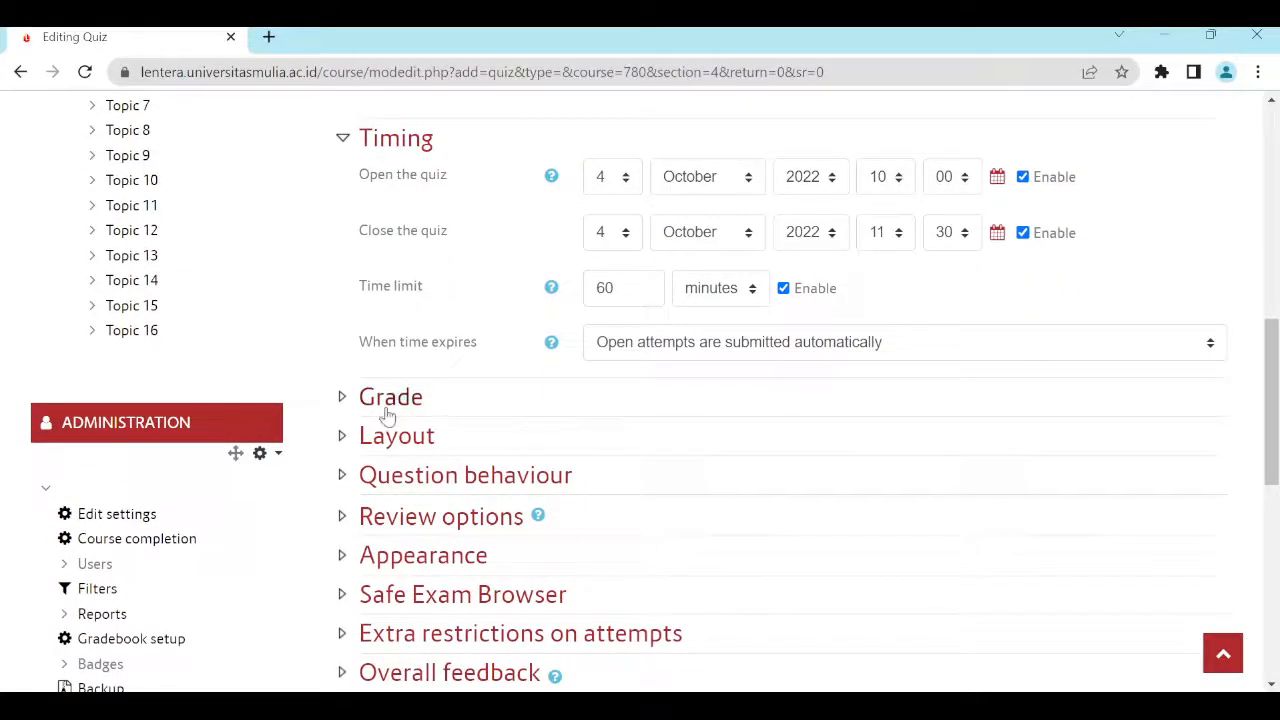
click(388, 410)
click(668, 485)
click(909, 442)
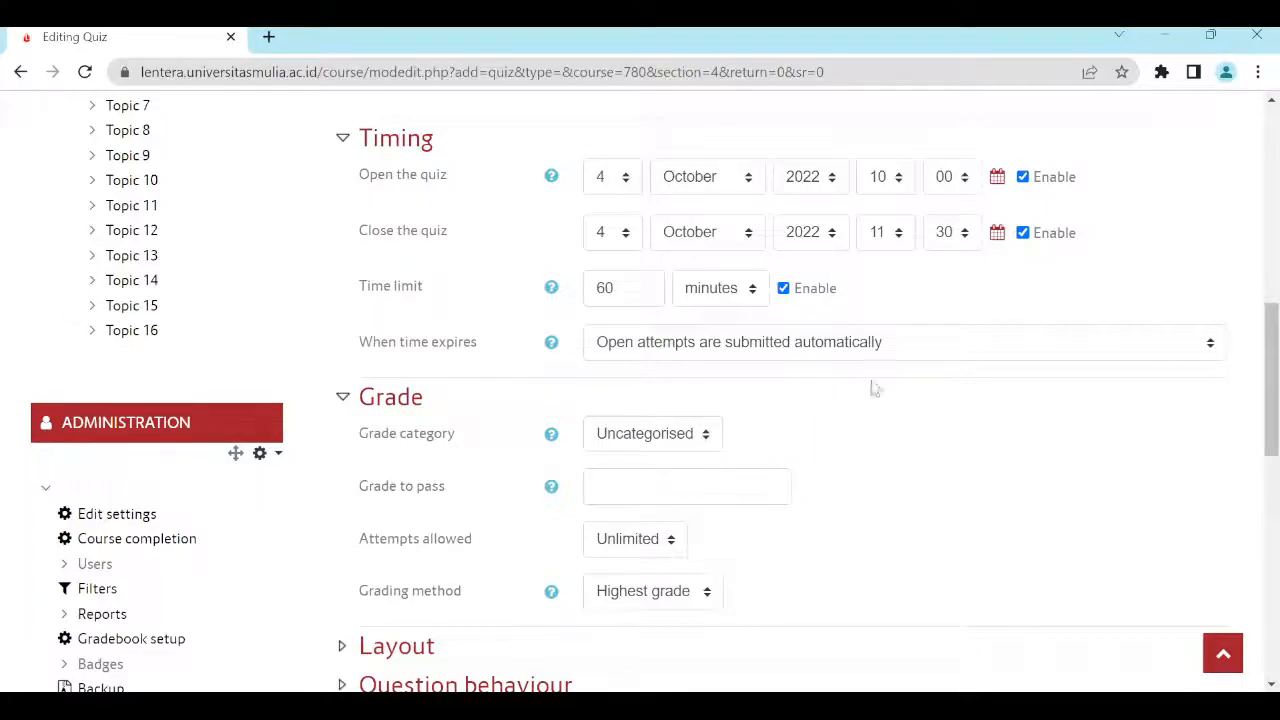
click(686, 490)
click(930, 539)
click(710, 489)
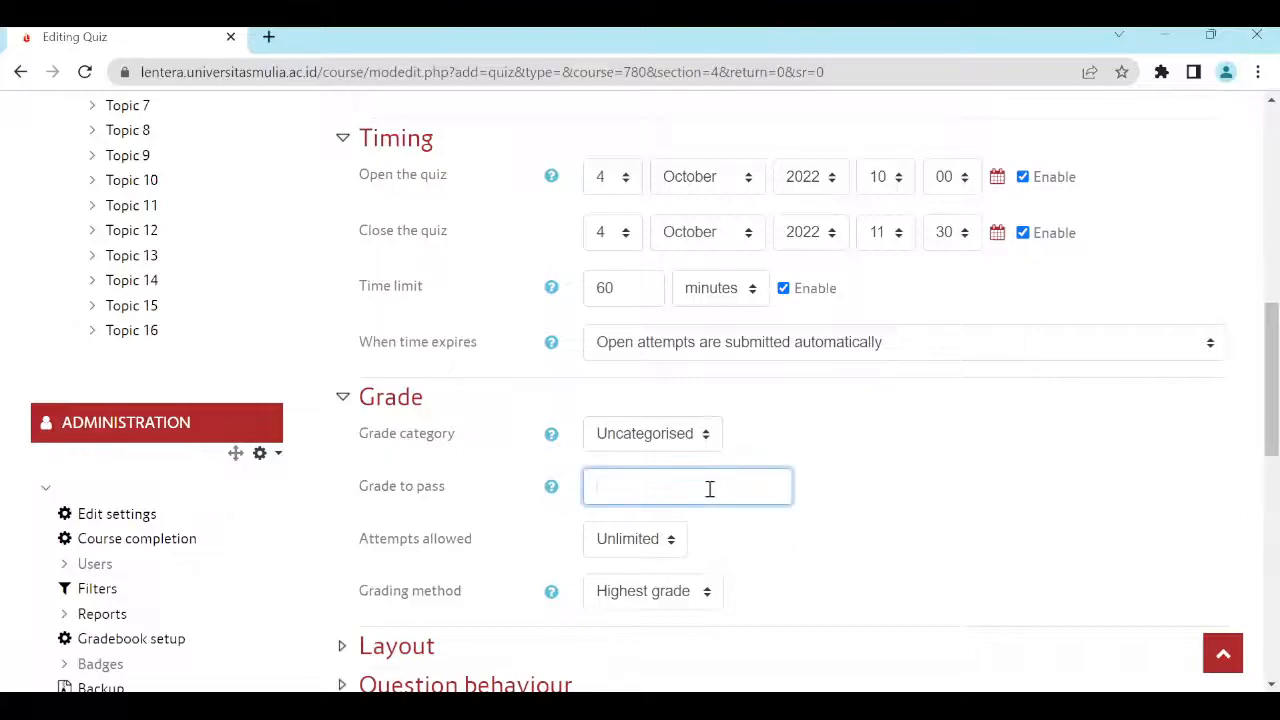
click(903, 488)
click(747, 494)
- Limit the number of attempts allowed for the quiz to 3
click(663, 543)
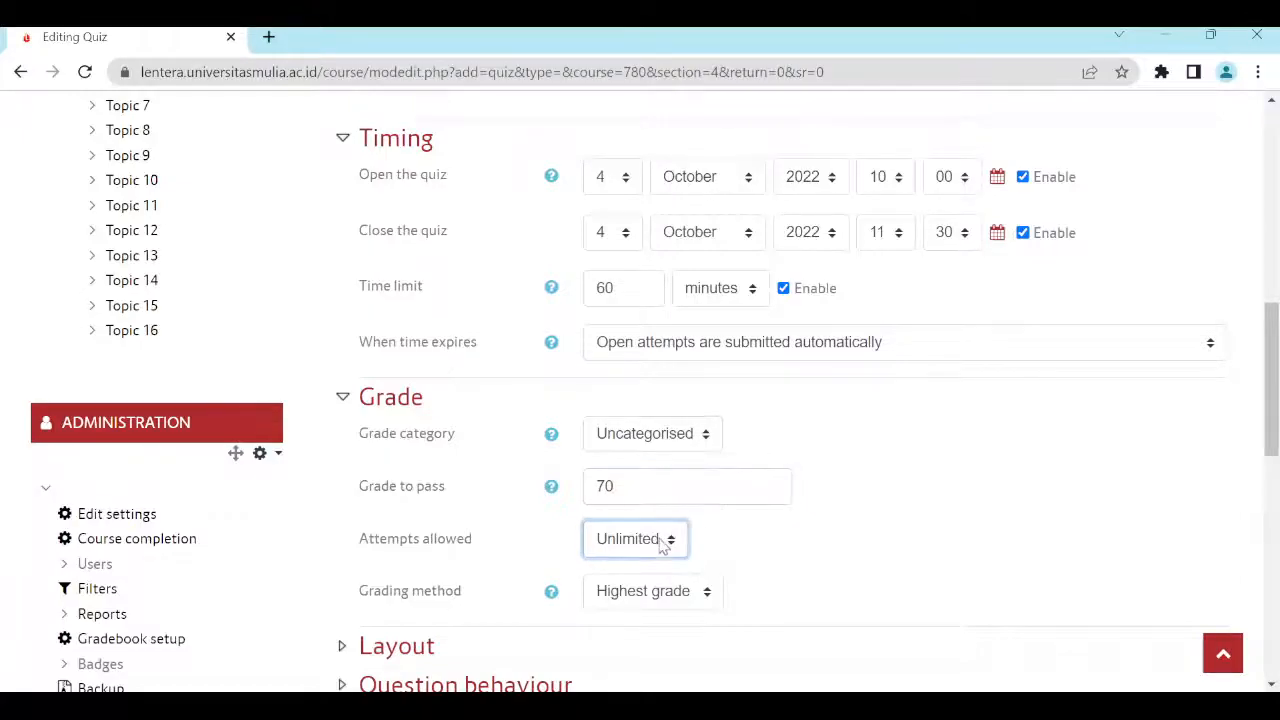
click(828, 530)
click(664, 540)
key(3)
click(868, 492)
- Set the quiz layout to start a new page every 5 questions
scroll(868, 492, down, 1)
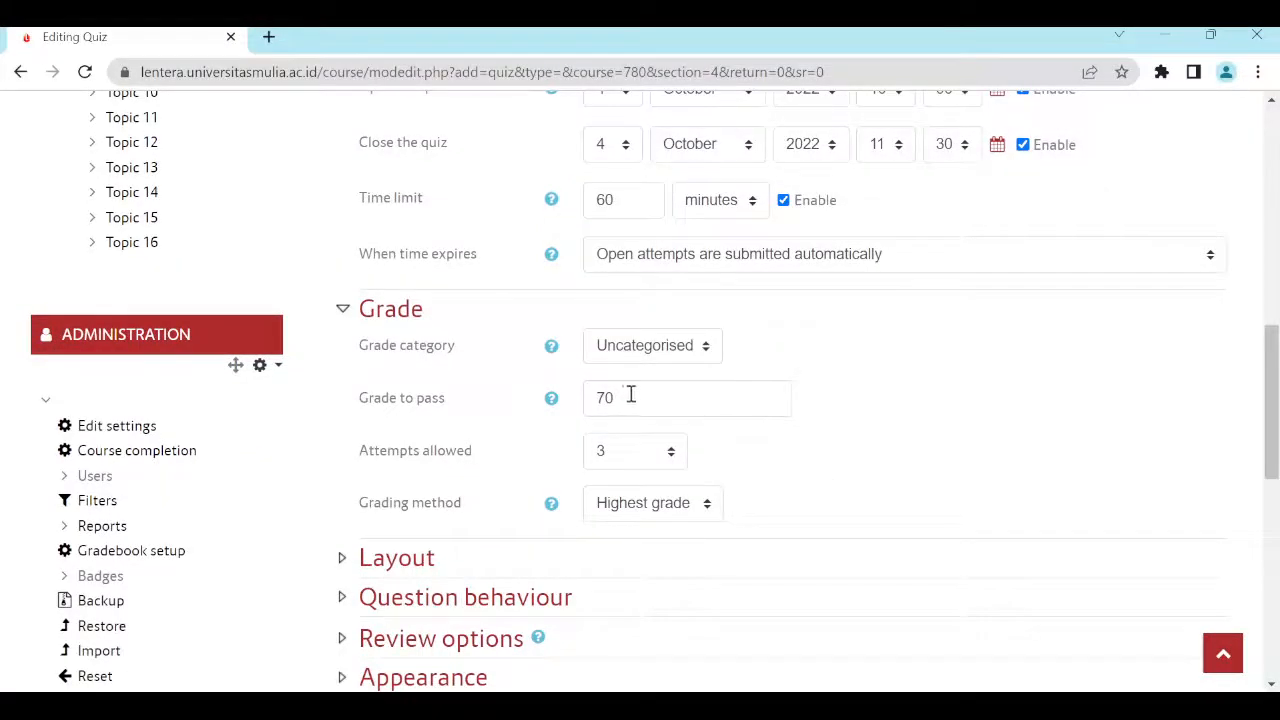
scroll(629, 397, up, 1)
scroll(629, 400, down, 3)
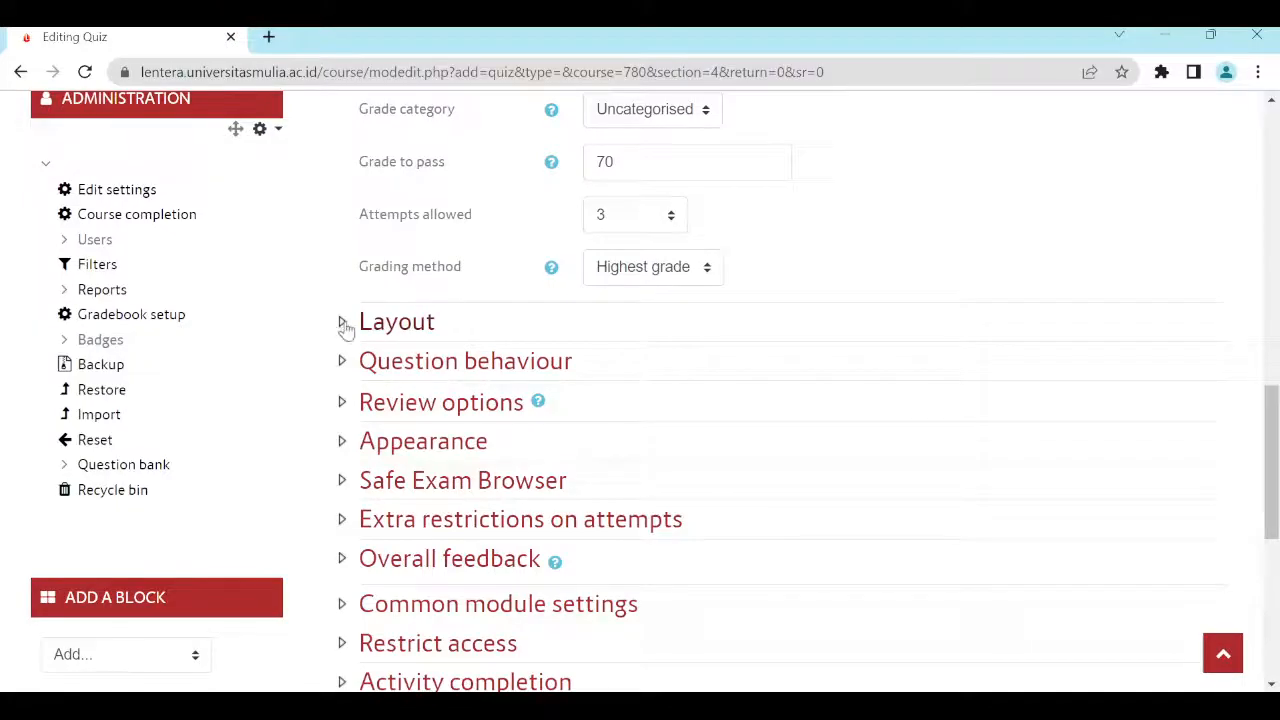
click(343, 323)
click(666, 367)
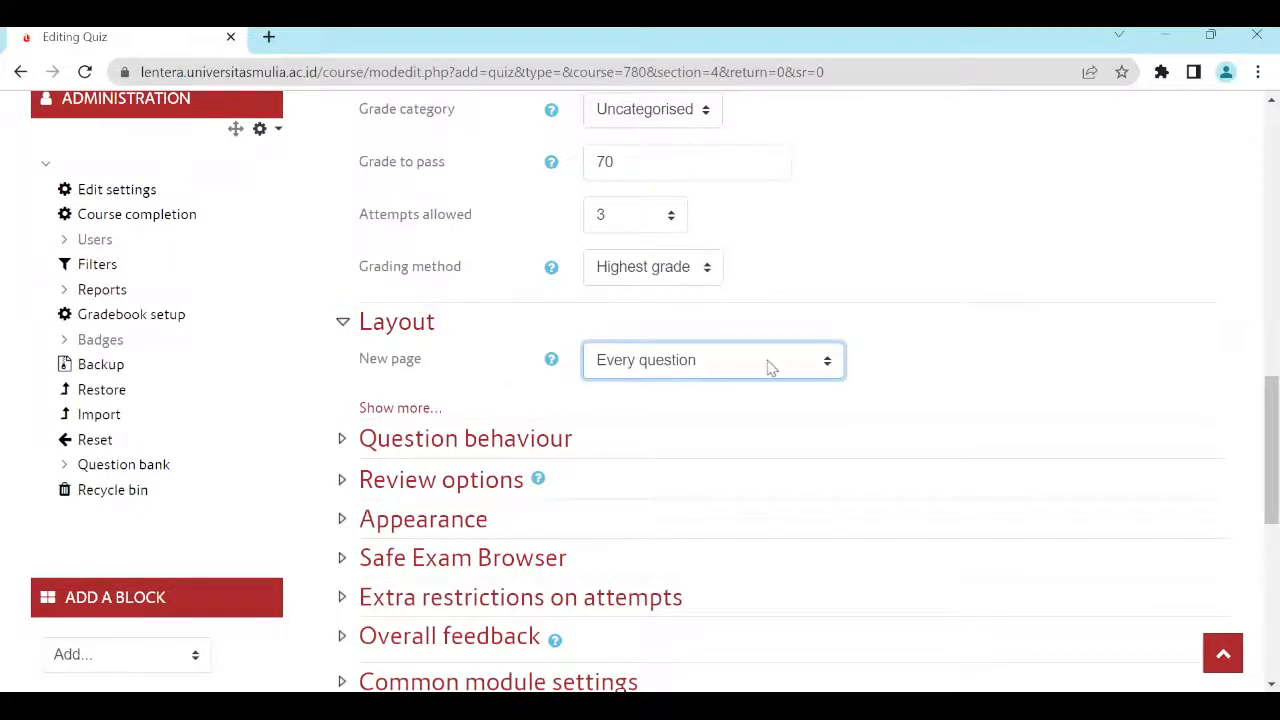
scroll(940, 345, up, 2)
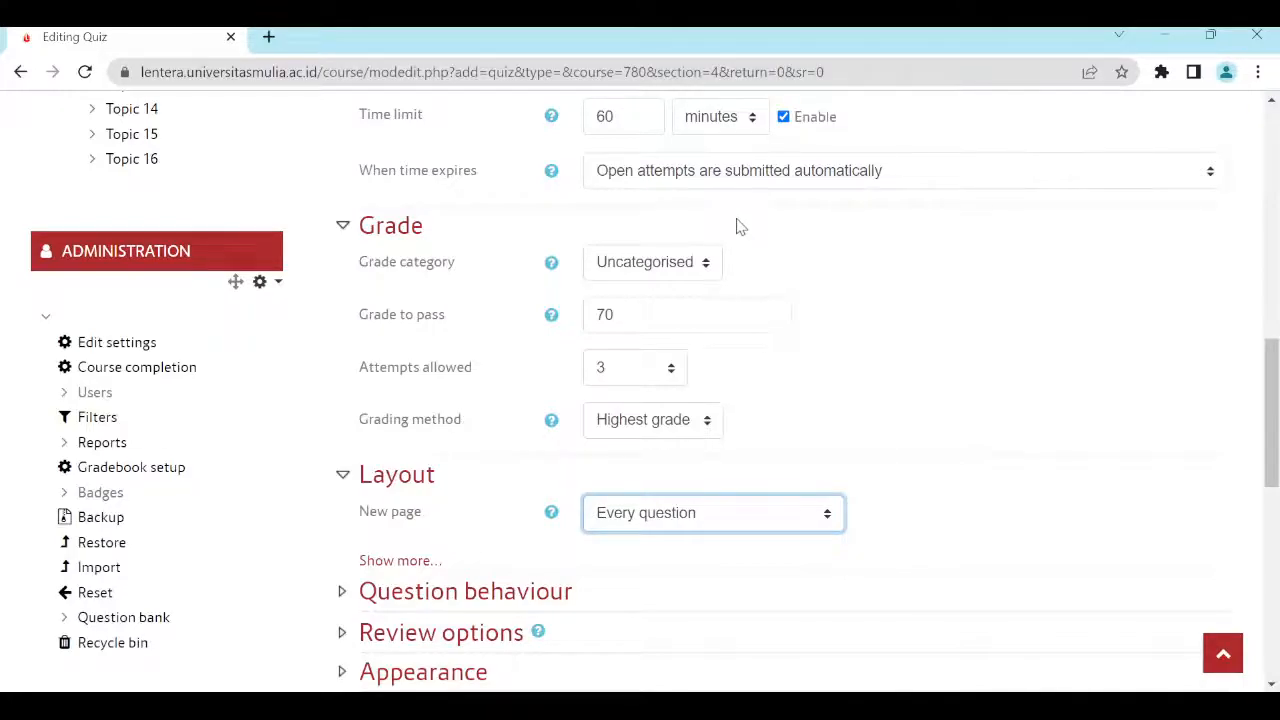
key(Down)
key(Down)
key(Down)
key(Down)
scroll(896, 508, down, 2)
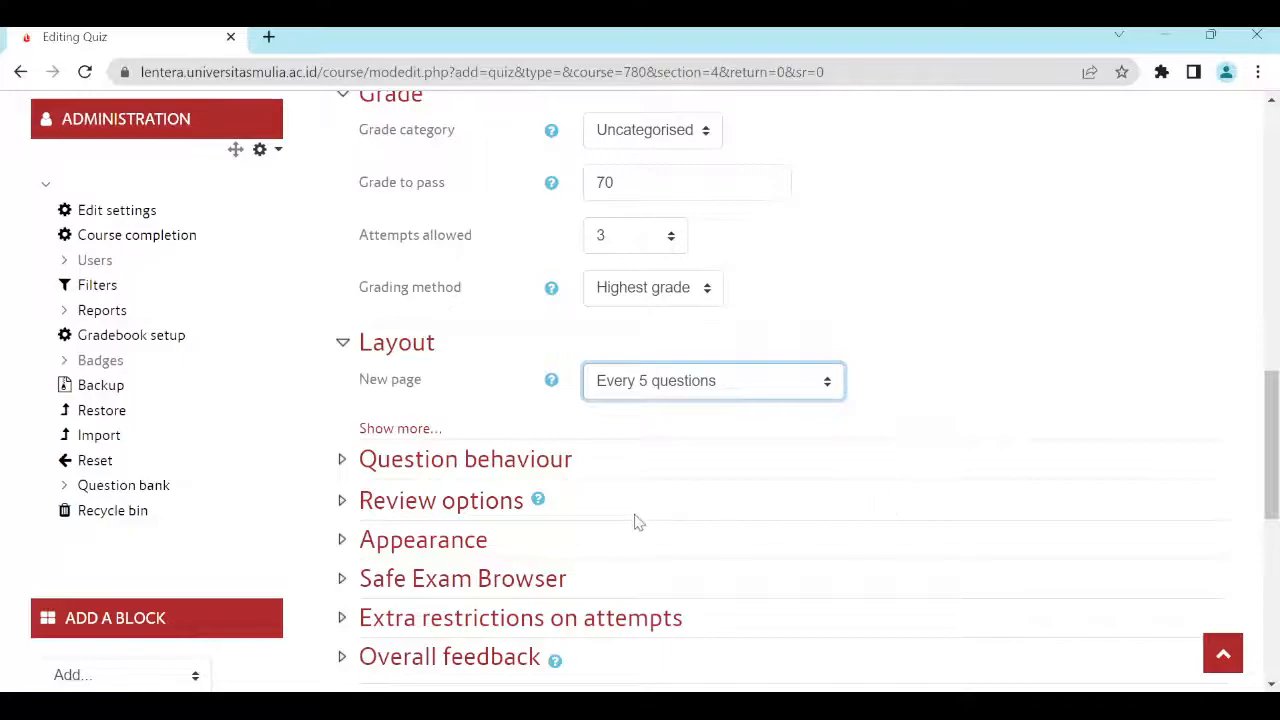
- Expand the Question behaviour and Review options sections of the quiz settings
click(343, 460)
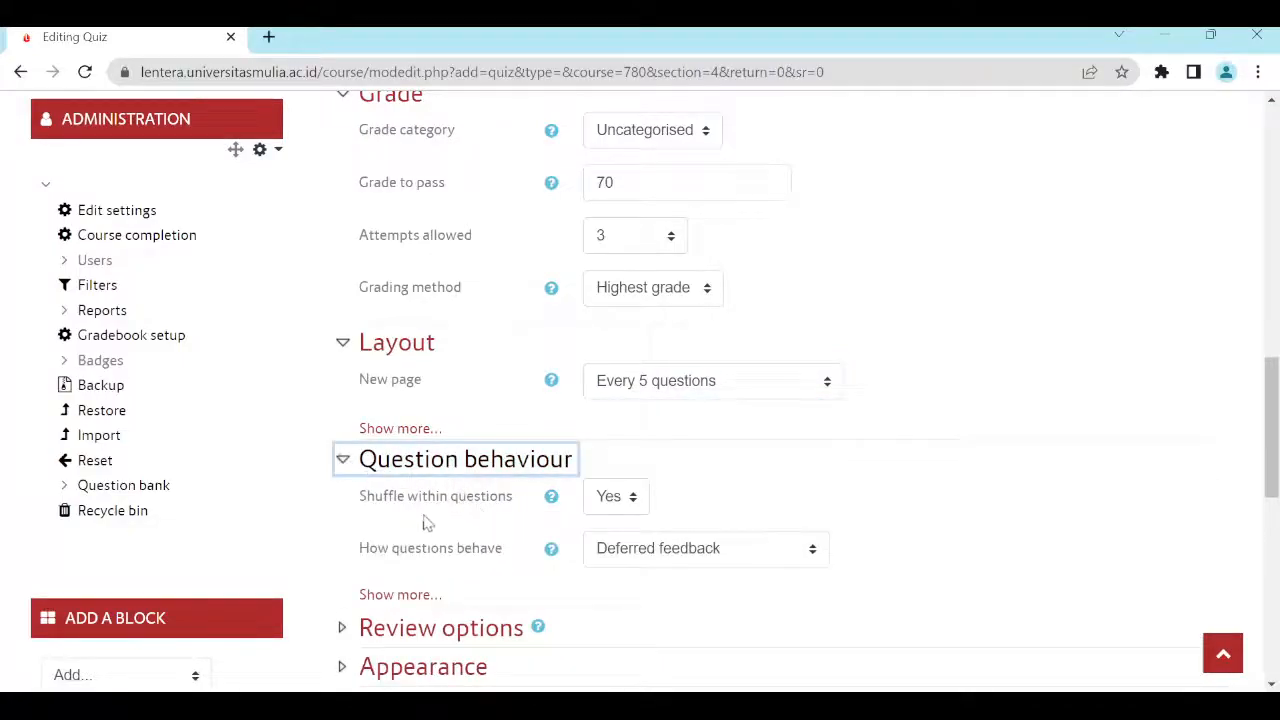
scroll(425, 520, down, 1)
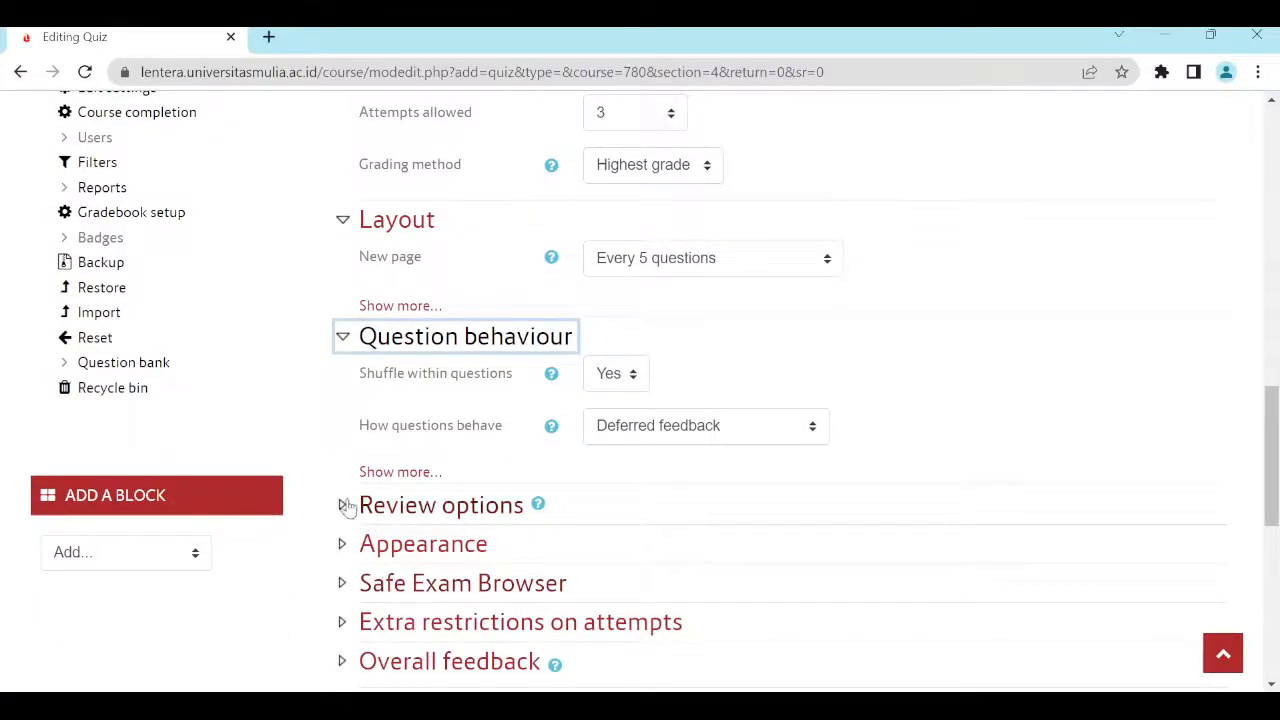
click(343, 505)
scroll(591, 591, down, 3)
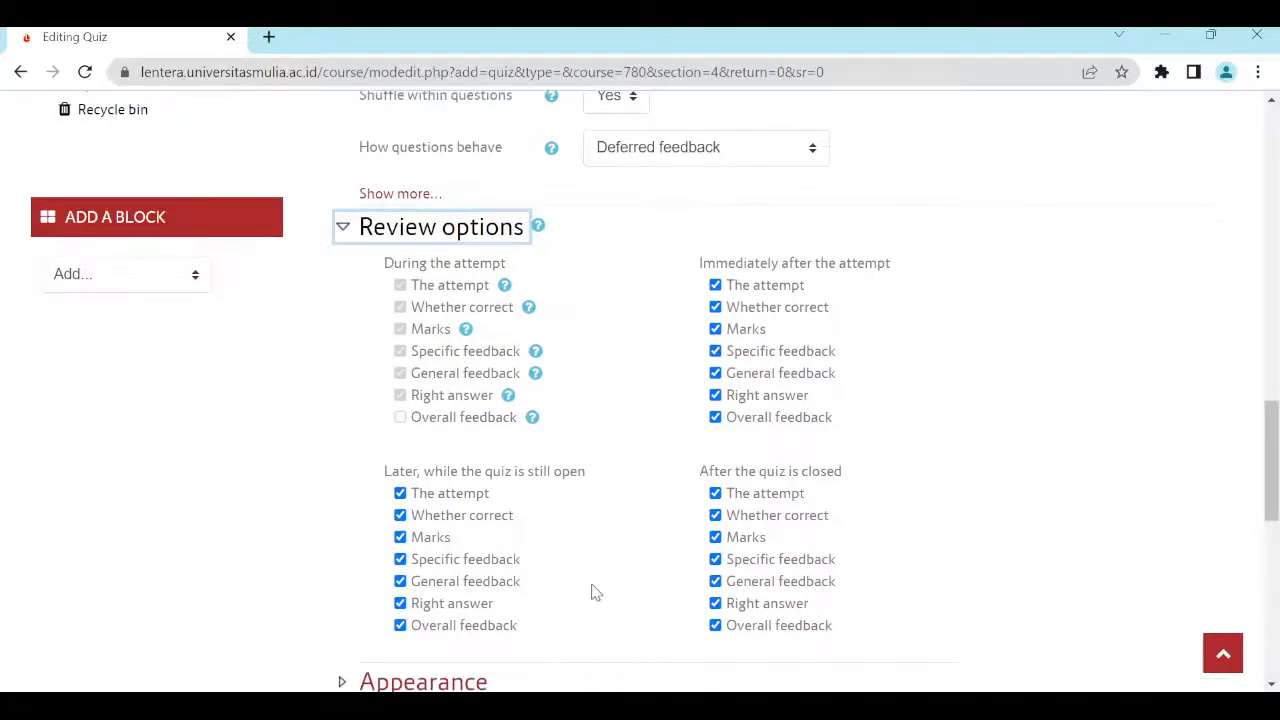
- Disable every review option except The attempt for the period Later, while the quiz is still open
click(394, 517)
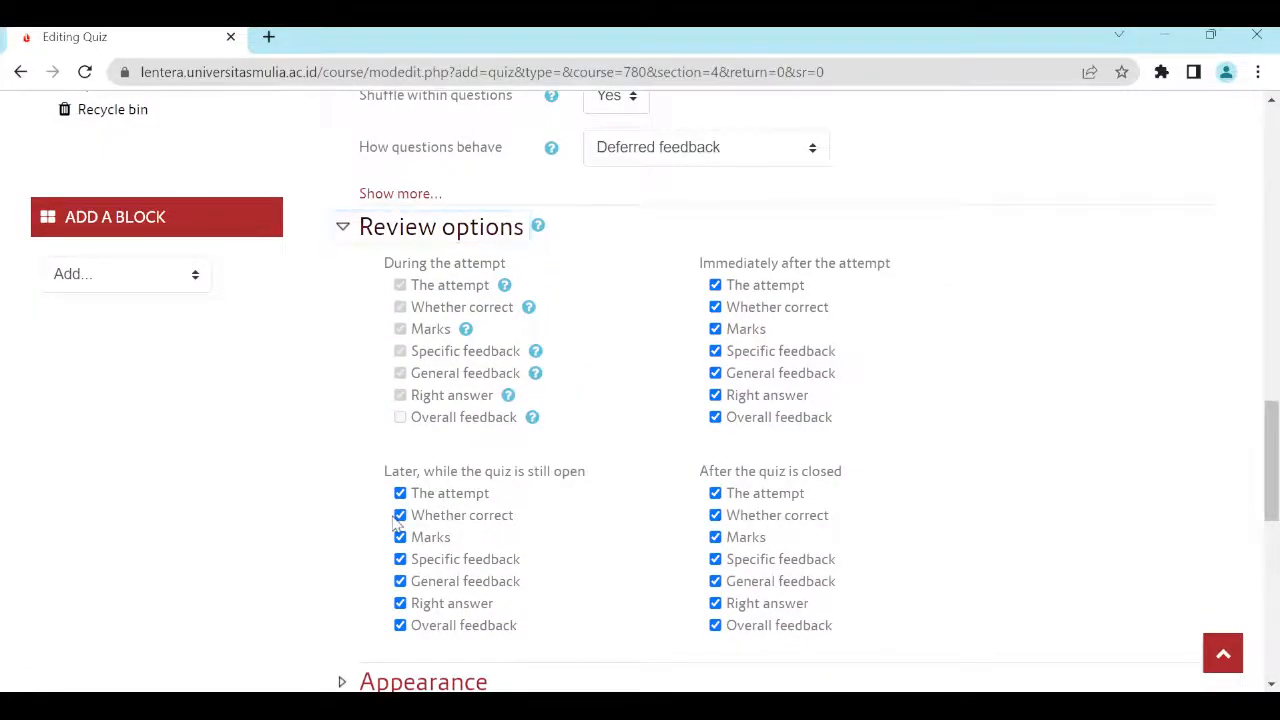
click(400, 537)
click(400, 515)
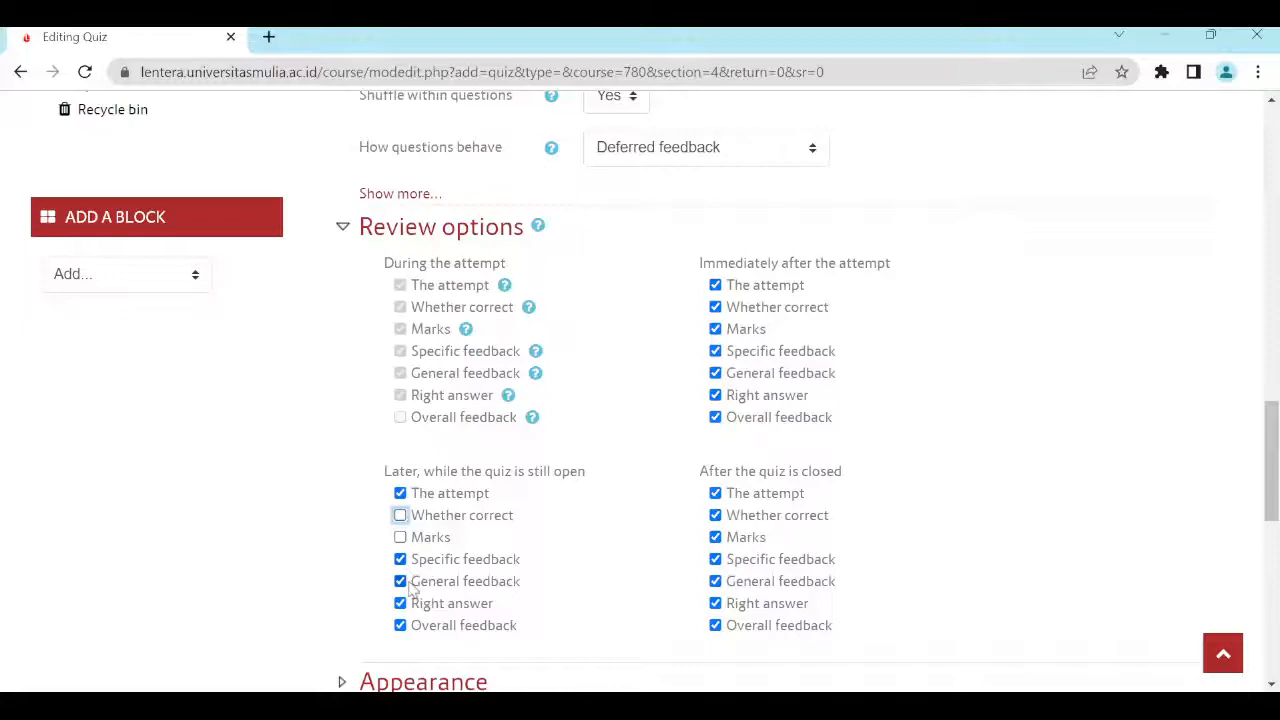
click(400, 559)
click(400, 581)
click(400, 603)
click(402, 626)
- Disable every review option except The attempt for the period After the quiz is closed
click(715, 516)
click(715, 537)
click(716, 560)
click(715, 581)
click(715, 603)
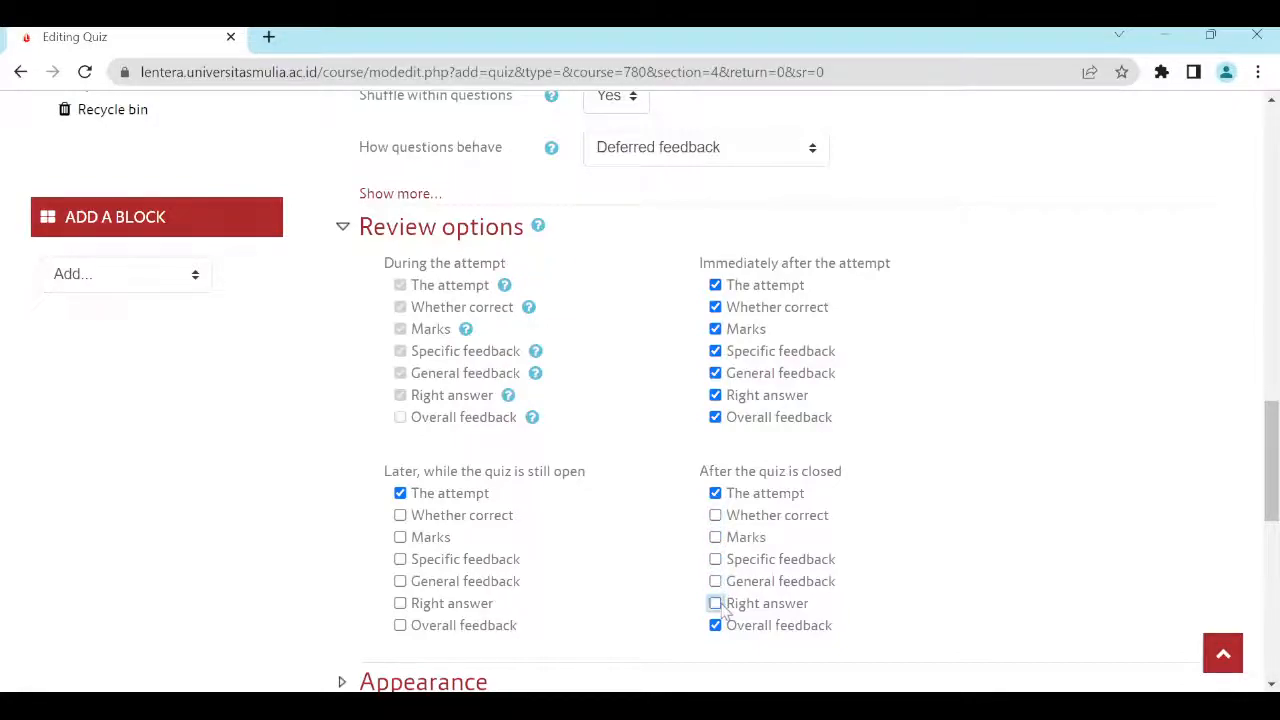
click(715, 625)
- Disable every review option except The attempt for the period Immediately after the attempt
click(715, 417)
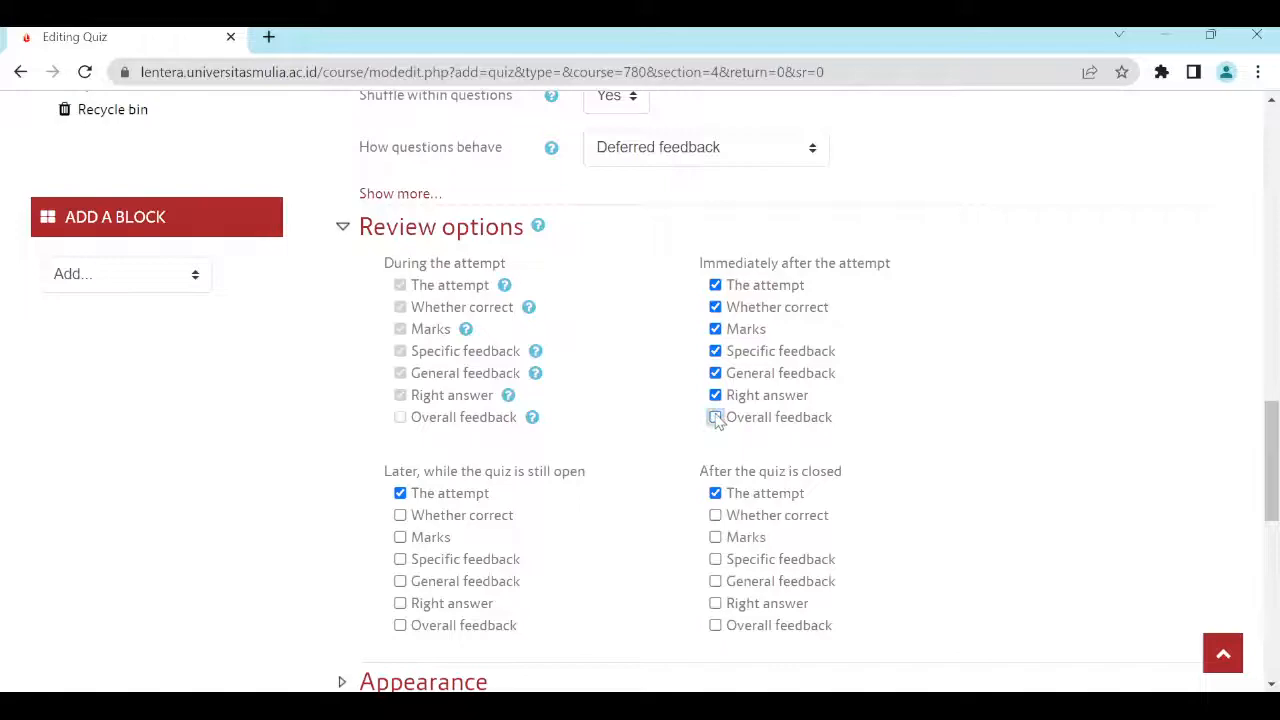
click(715, 395)
click(715, 373)
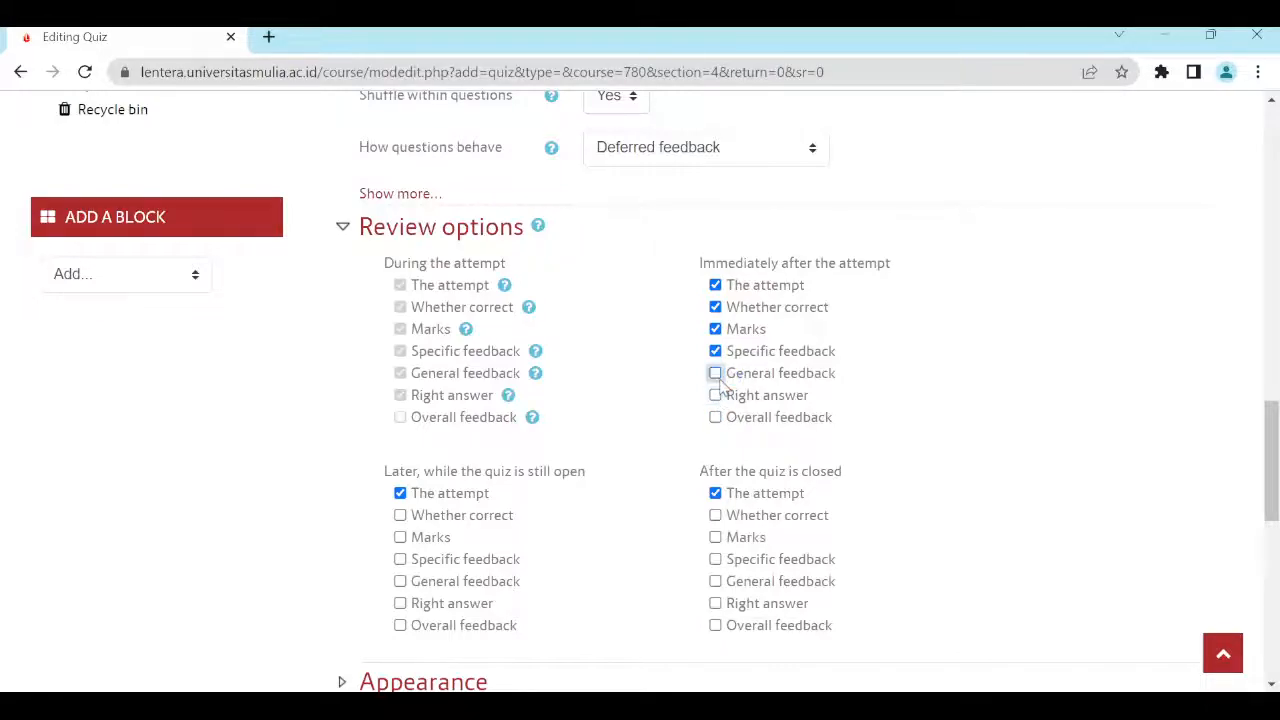
click(715, 351)
click(715, 329)
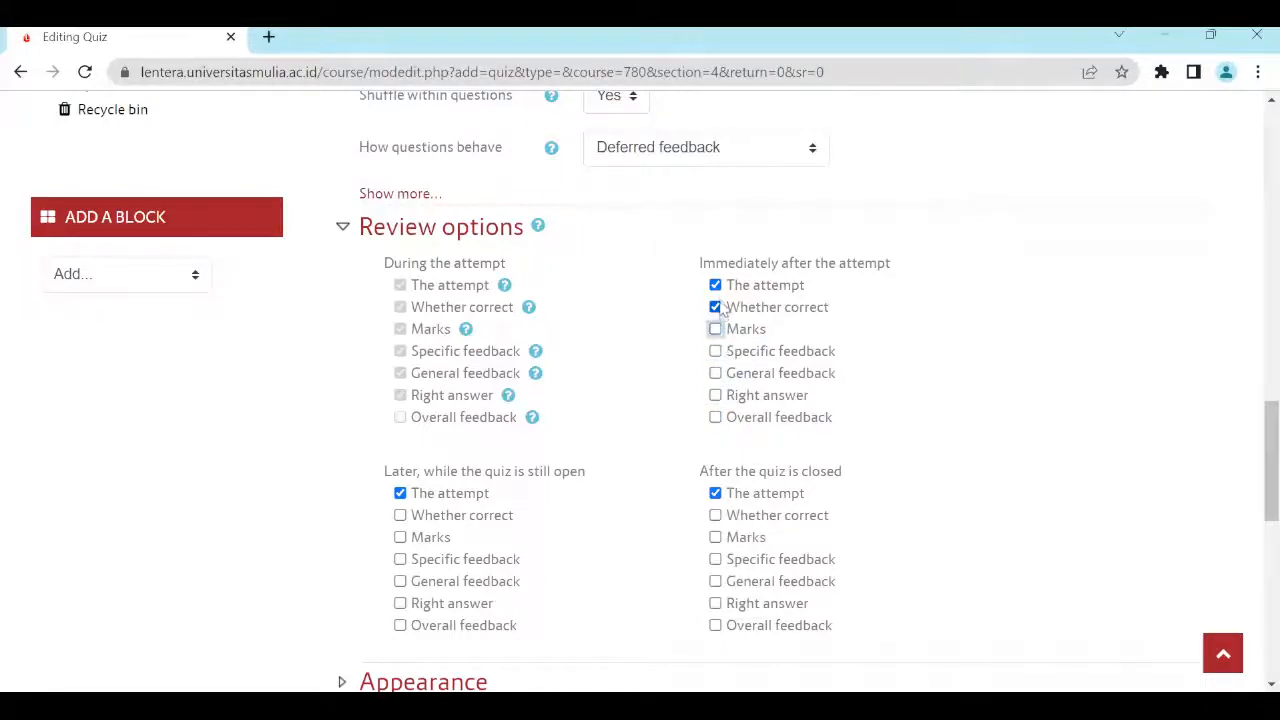
click(715, 307)
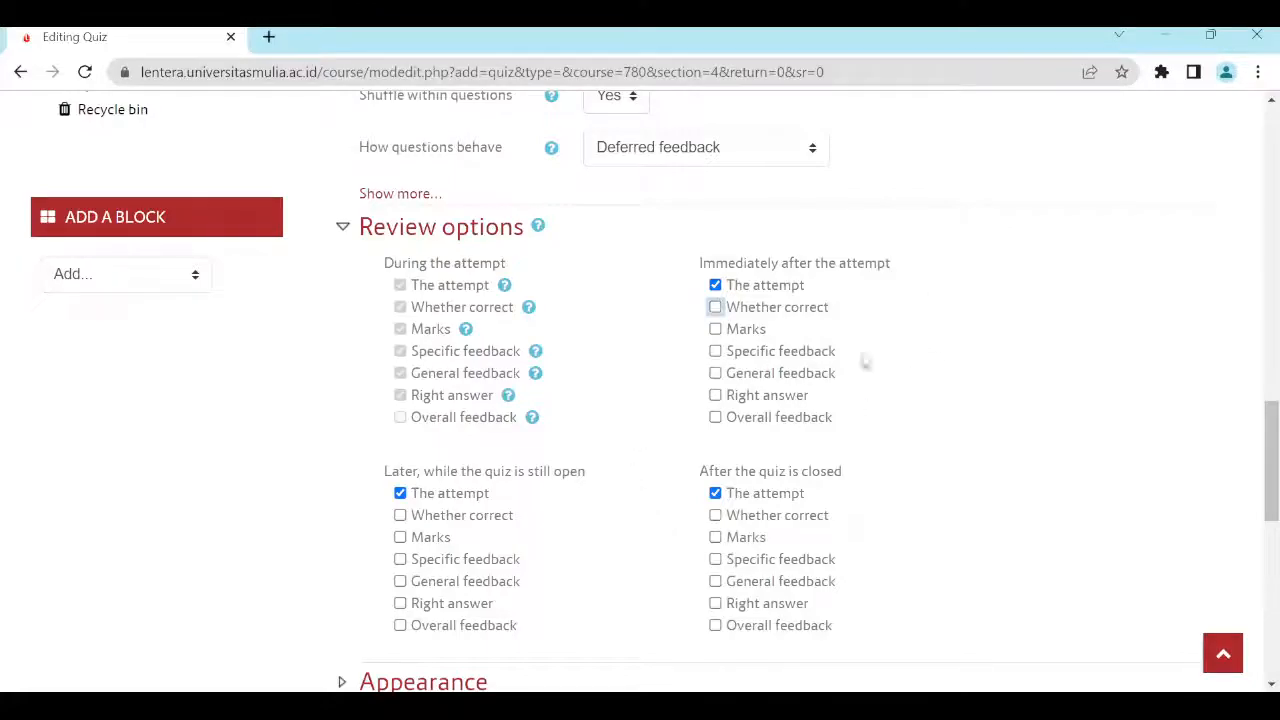
- Look over the completed quiz settings, then save the quiz and display it
scroll(946, 446, down, 1)
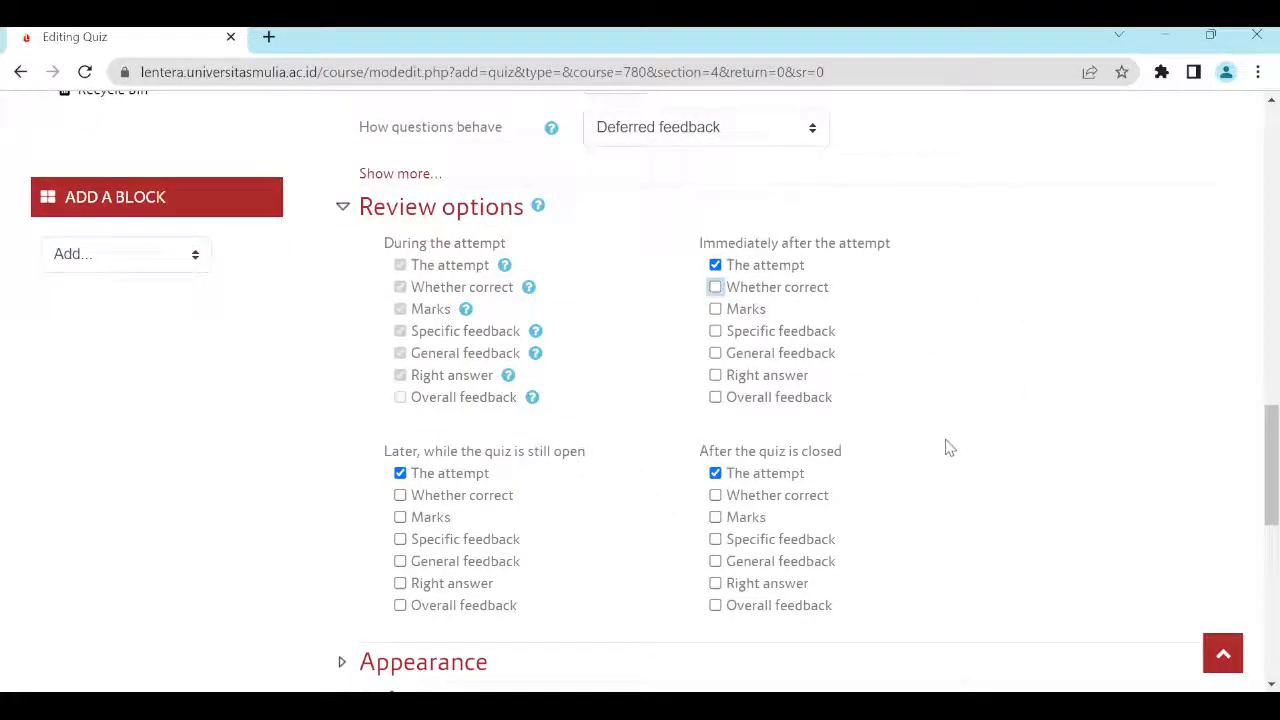
scroll(949, 447, down, 3)
scroll(949, 447, up, 5)
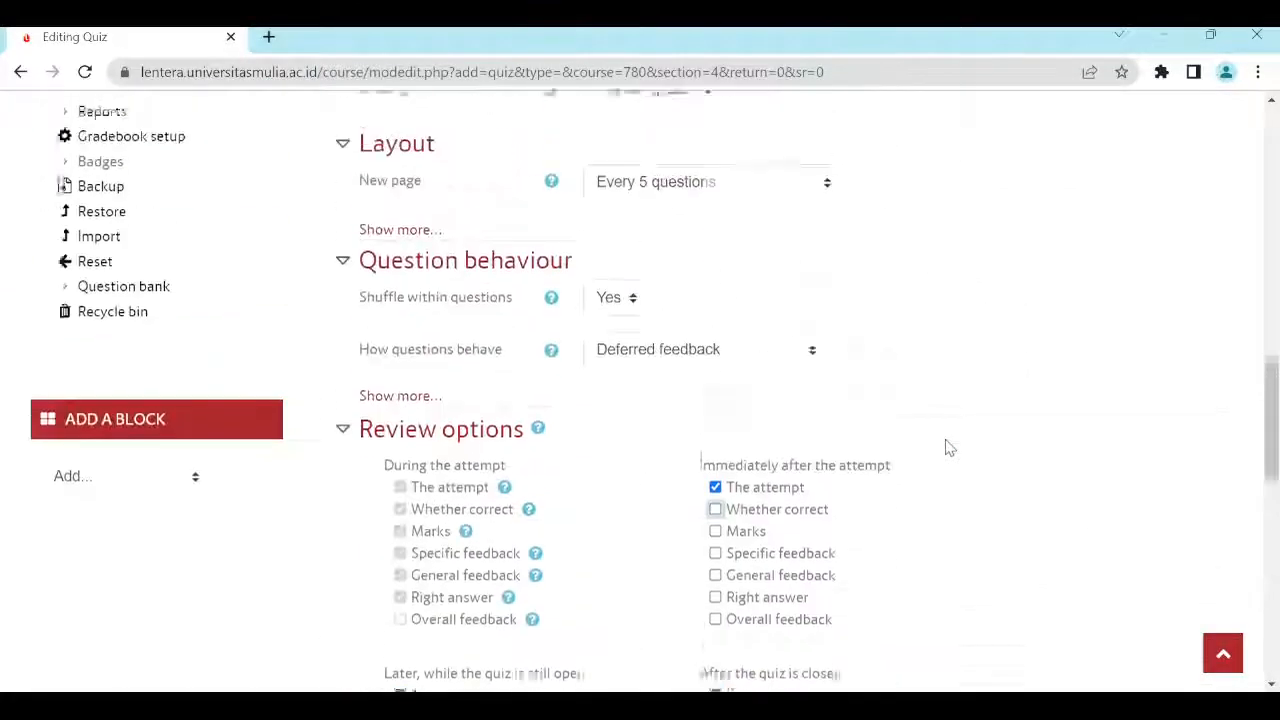
scroll(949, 447, up, 10)
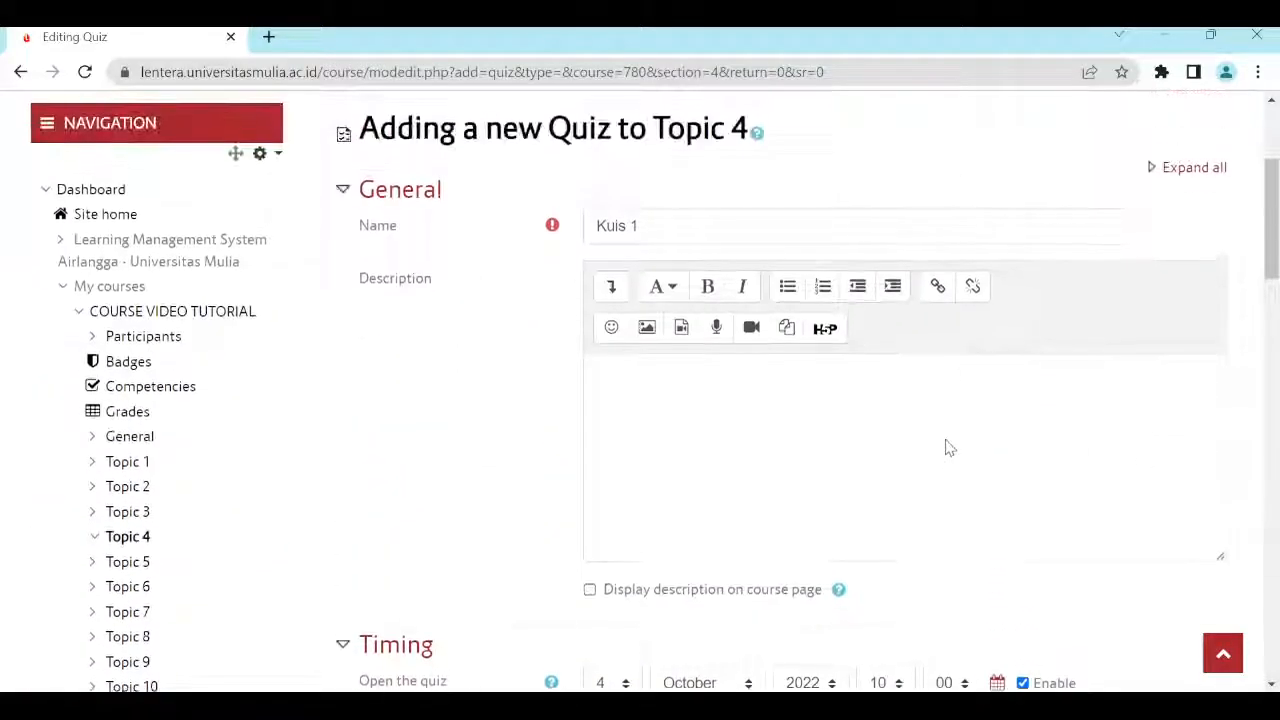
scroll(946, 446, down, 20)
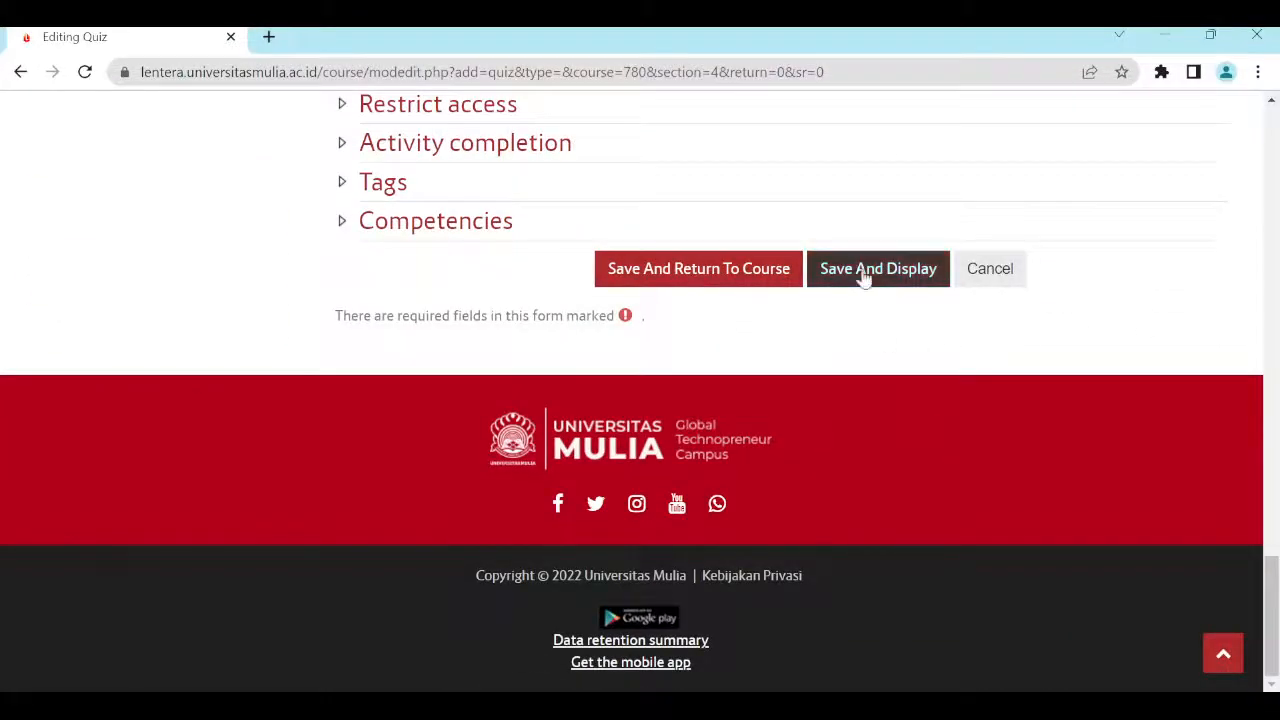
click(864, 278)
- Examine the attempts allowed, grade to pass and grading method on the Kuis 1 overview page
scroll(830, 422, down, 1)
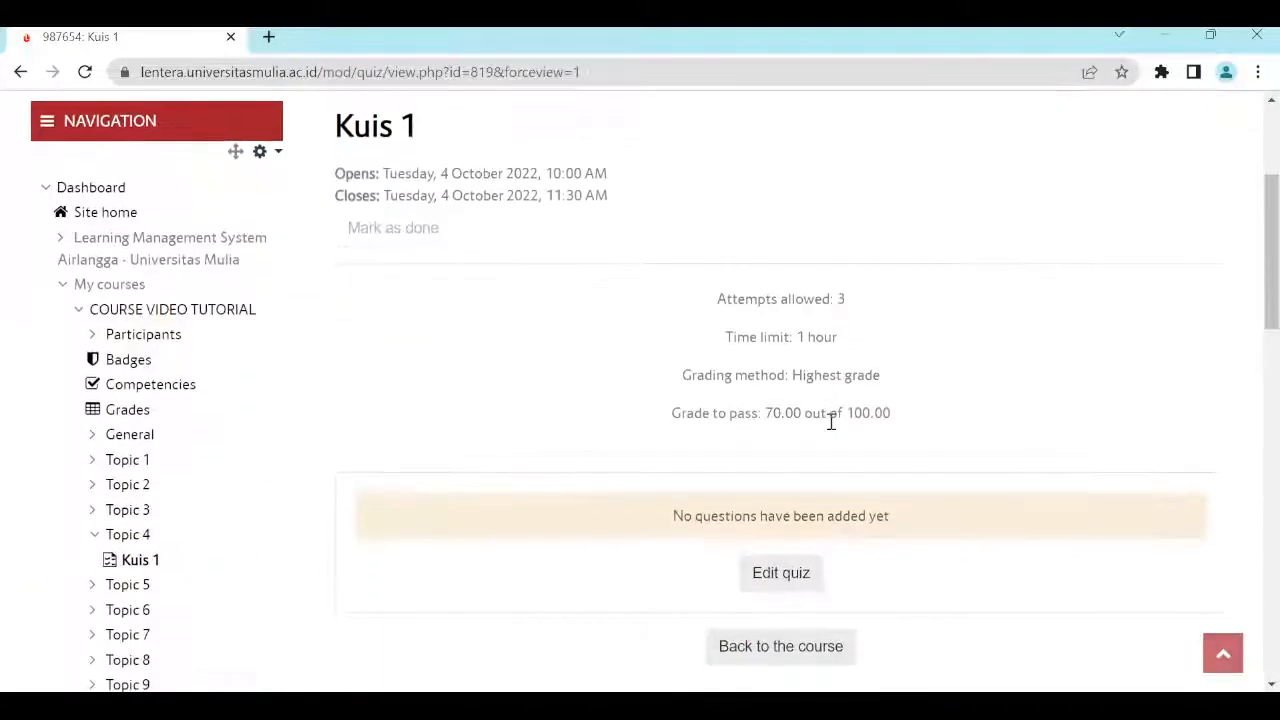
scroll(706, 394, up, 1)
scroll(706, 394, down, 2)
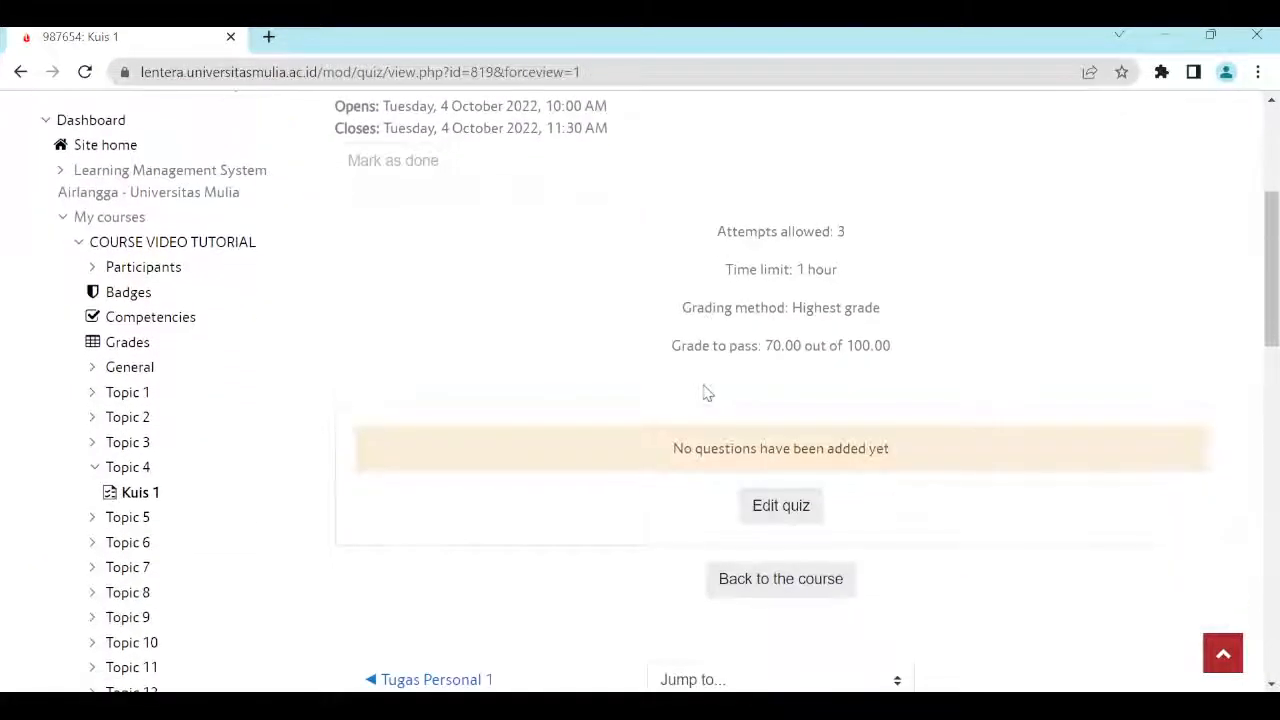
scroll(705, 392, up, 1)
scroll(705, 392, down, 1)
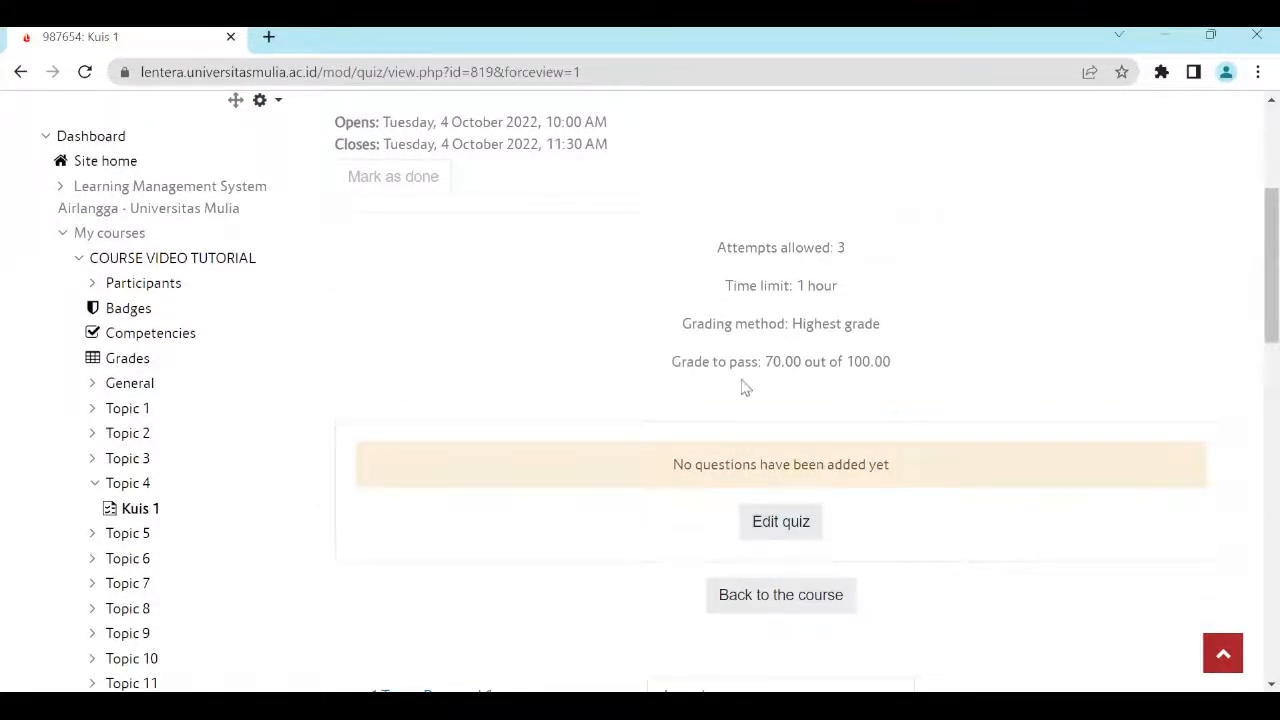
scroll(745, 388, up, 1)
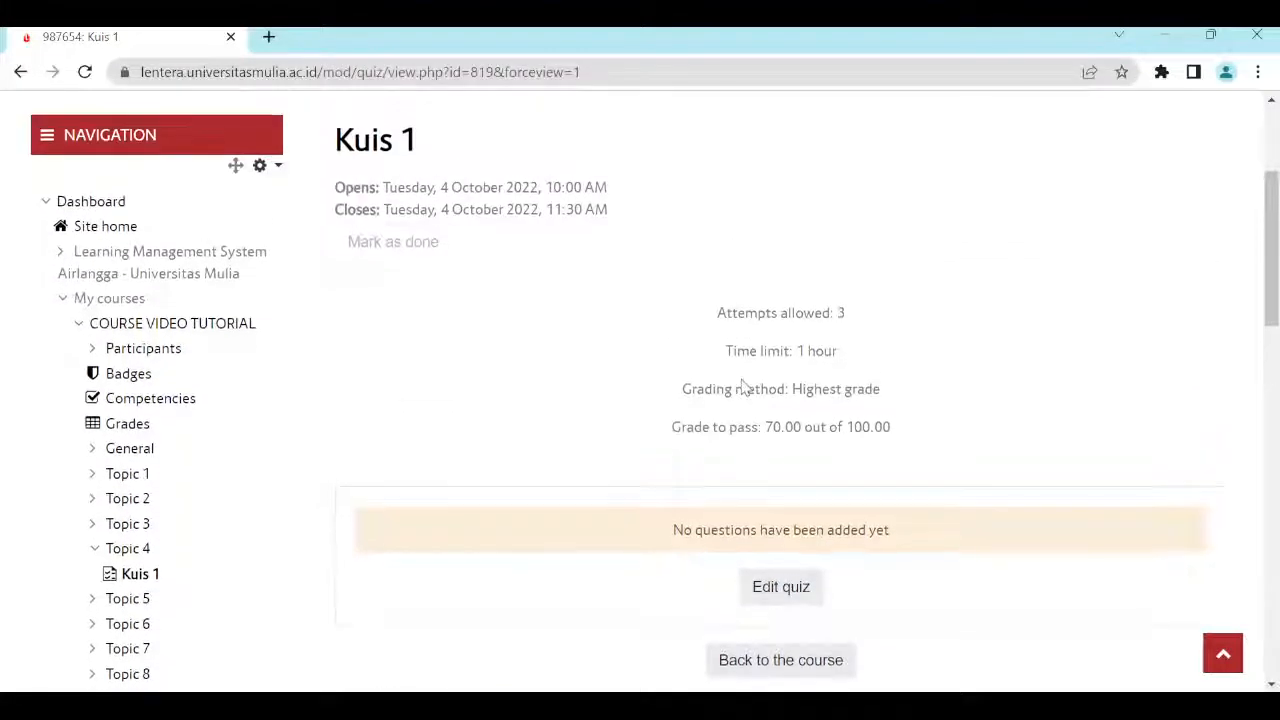
double_click(751, 316)
double_click(808, 314)
click(853, 320)
drag(853, 320, 817, 314)
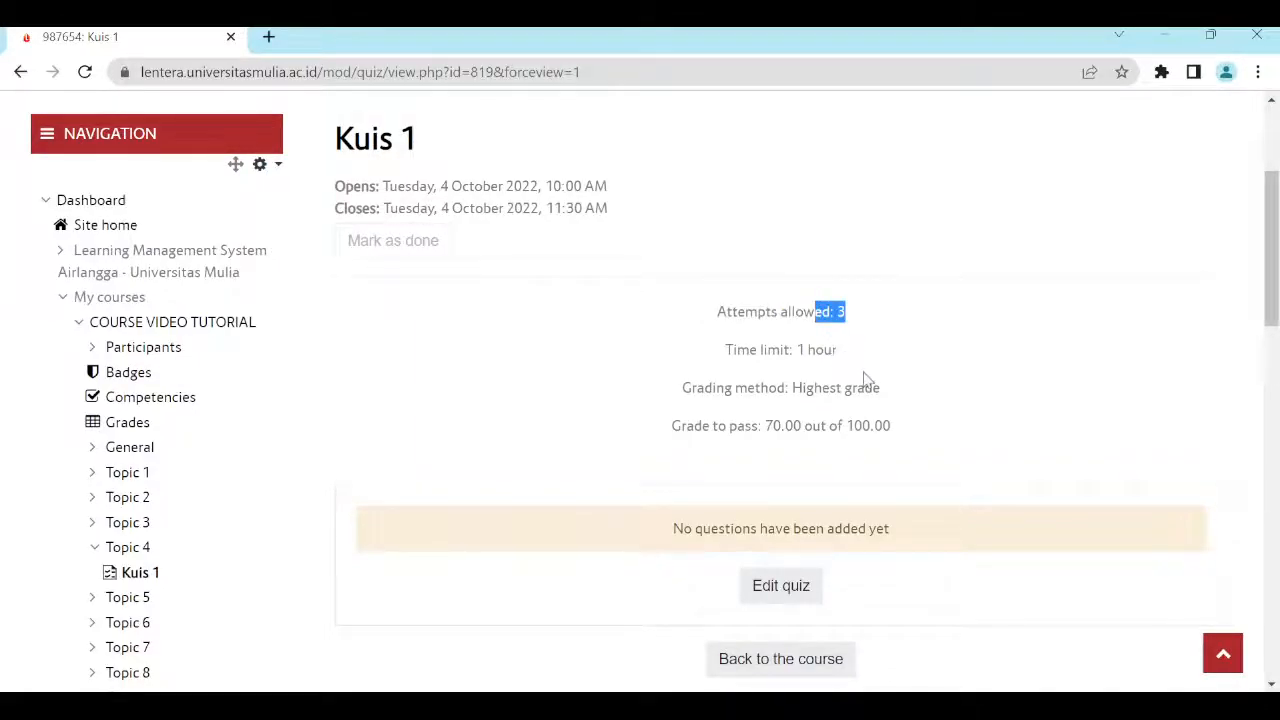
double_click(776, 427)
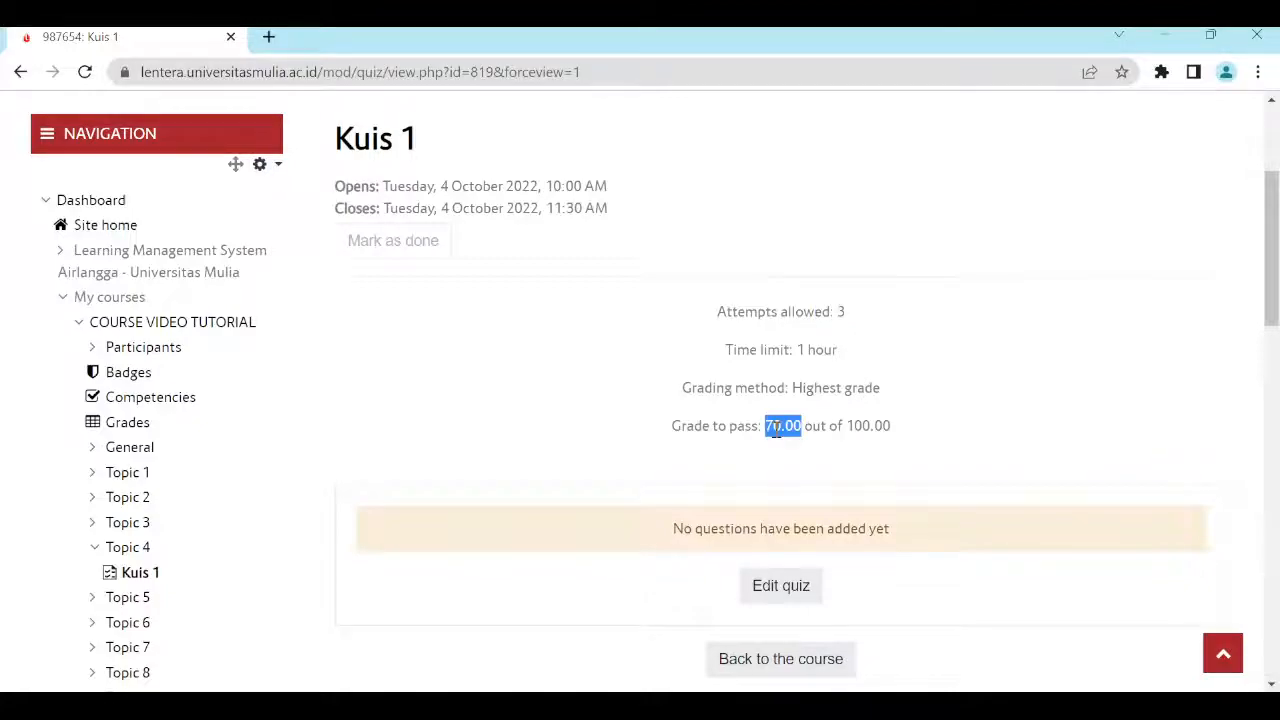
double_click(872, 425)
click(906, 396)
drag(884, 399, 780, 392)
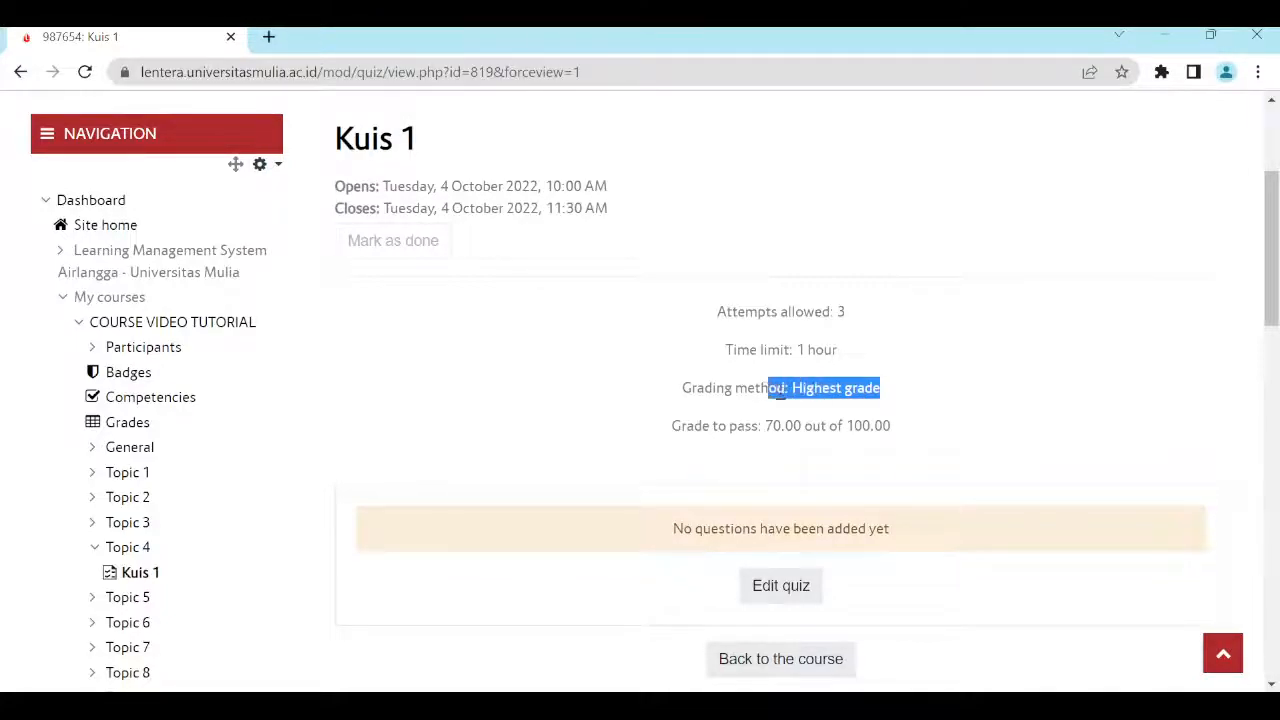
- Check the quiz's opening and closing times against its time limit
click(363, 193)
double_click(479, 182)
click(543, 182)
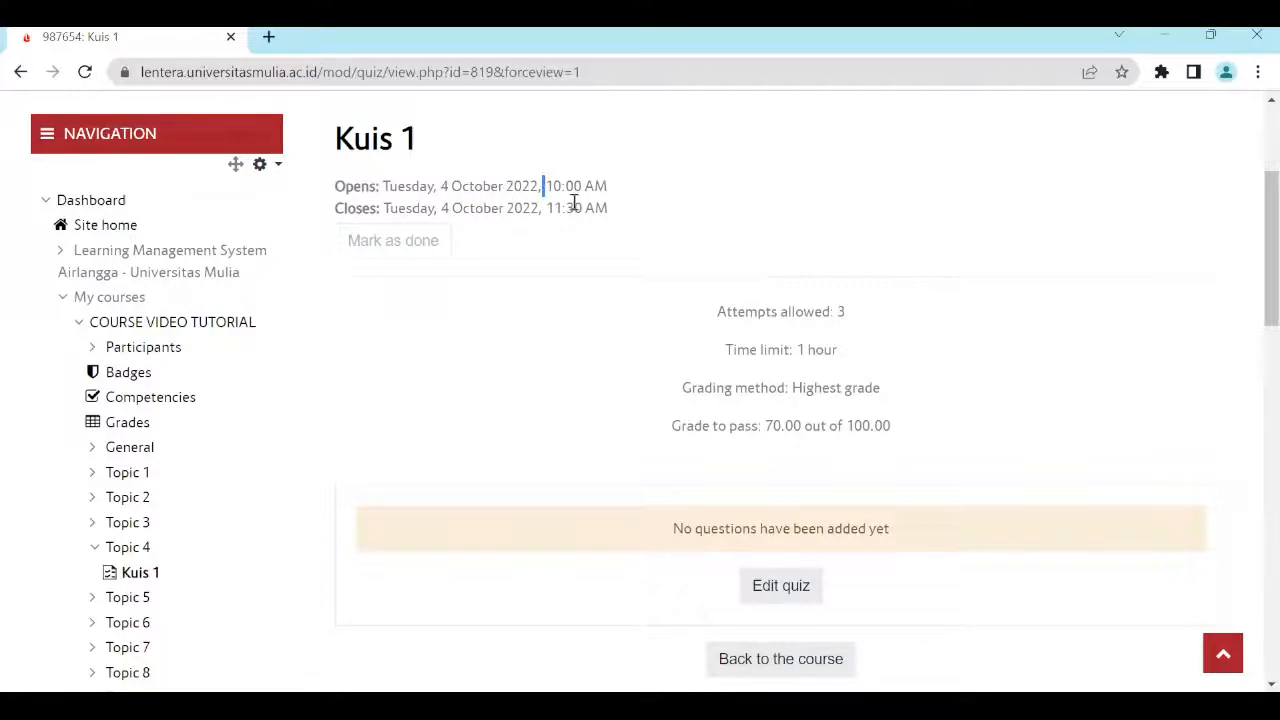
double_click(577, 206)
drag(609, 207, 557, 195)
double_click(816, 349)
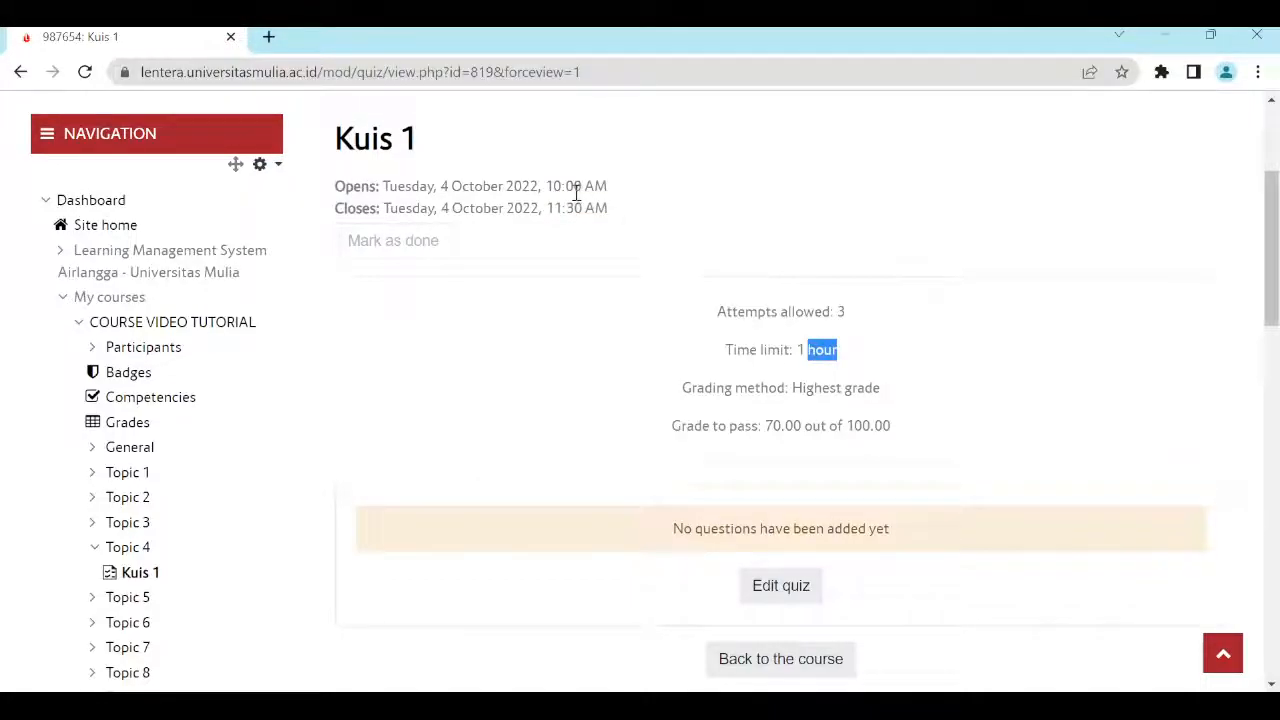
drag(612, 190, 540, 190)
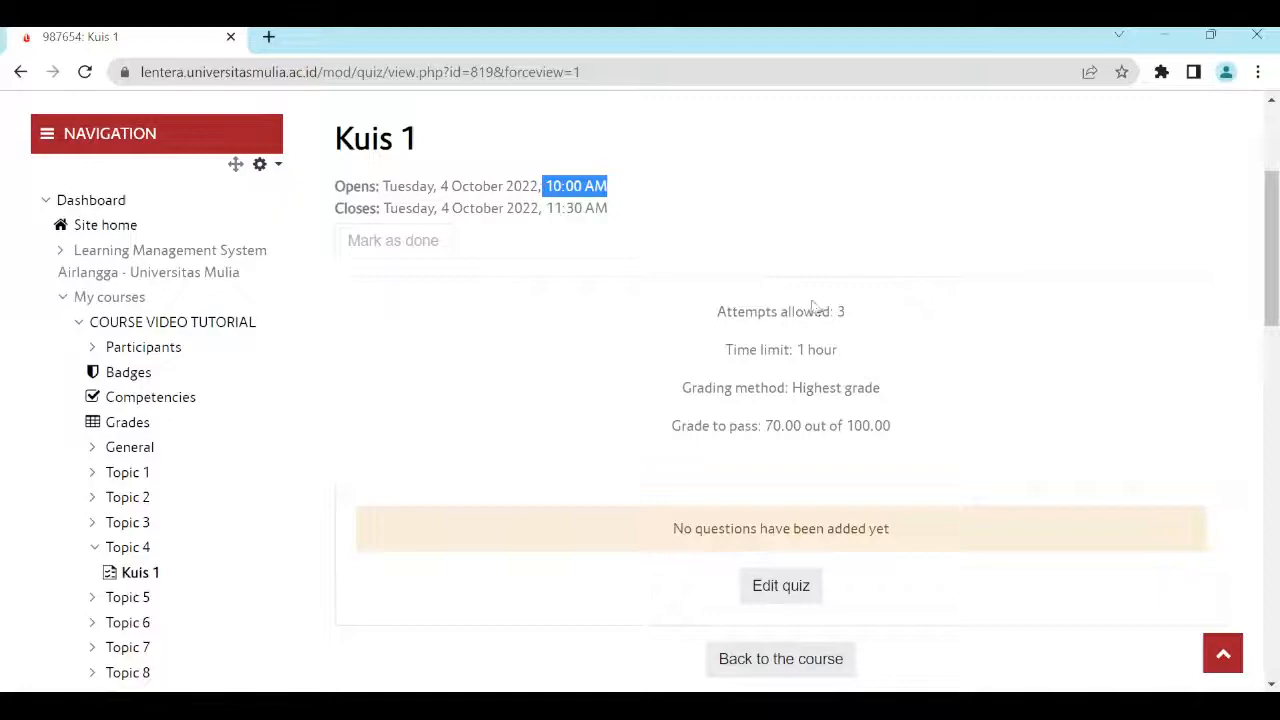
drag(829, 349, 780, 349)
- Open Kuis 1 for editing its questions
scroll(810, 465, down, 1)
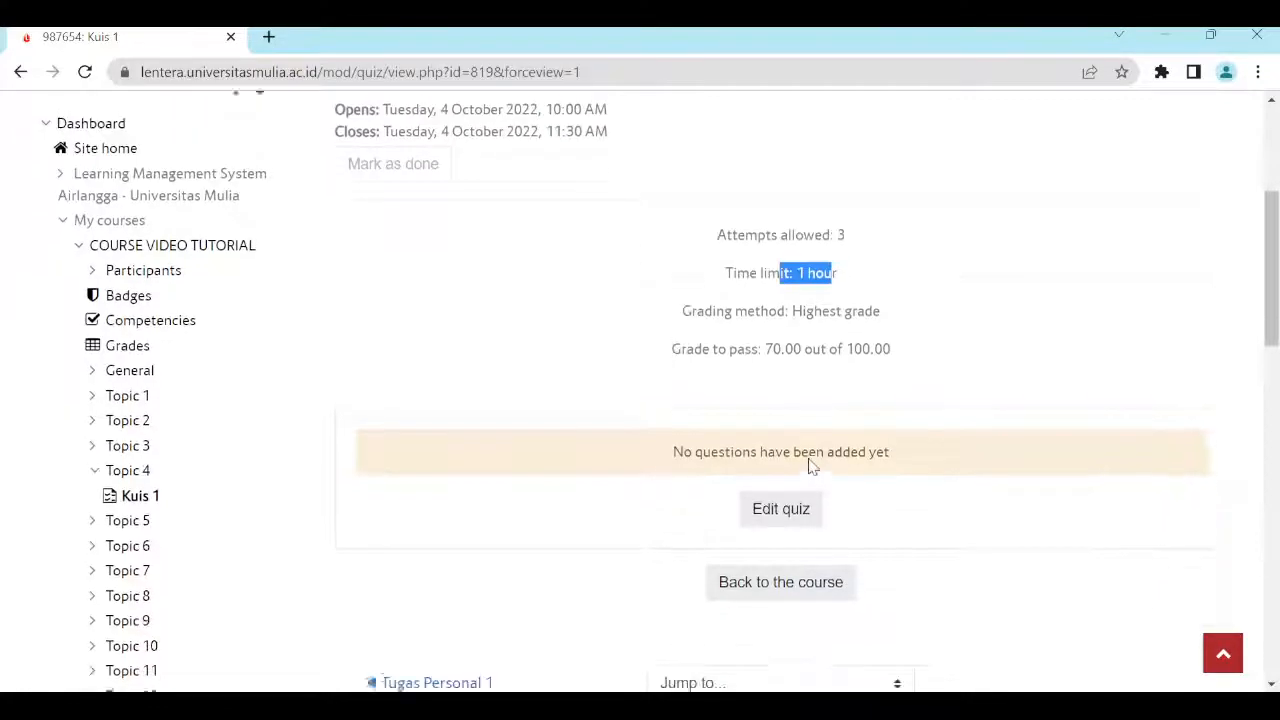
scroll(810, 466, down, 1)
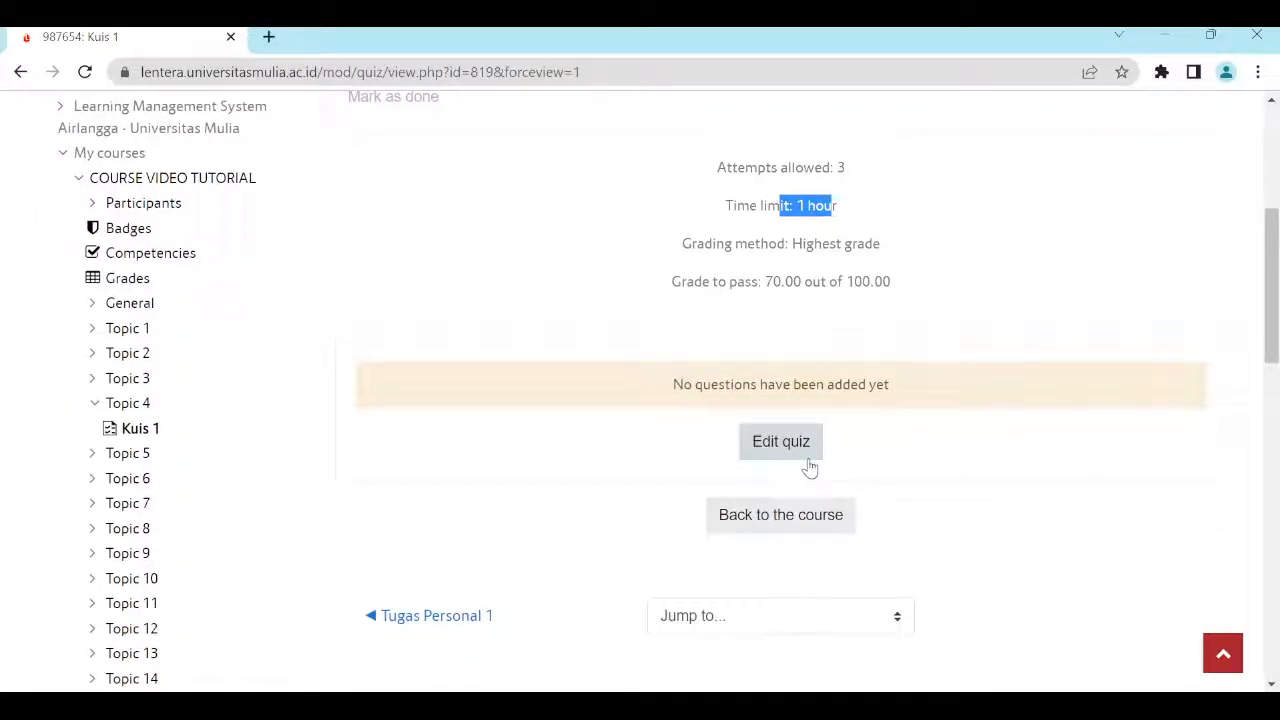
scroll(808, 466, up, 2)
scroll(808, 466, down, 3)
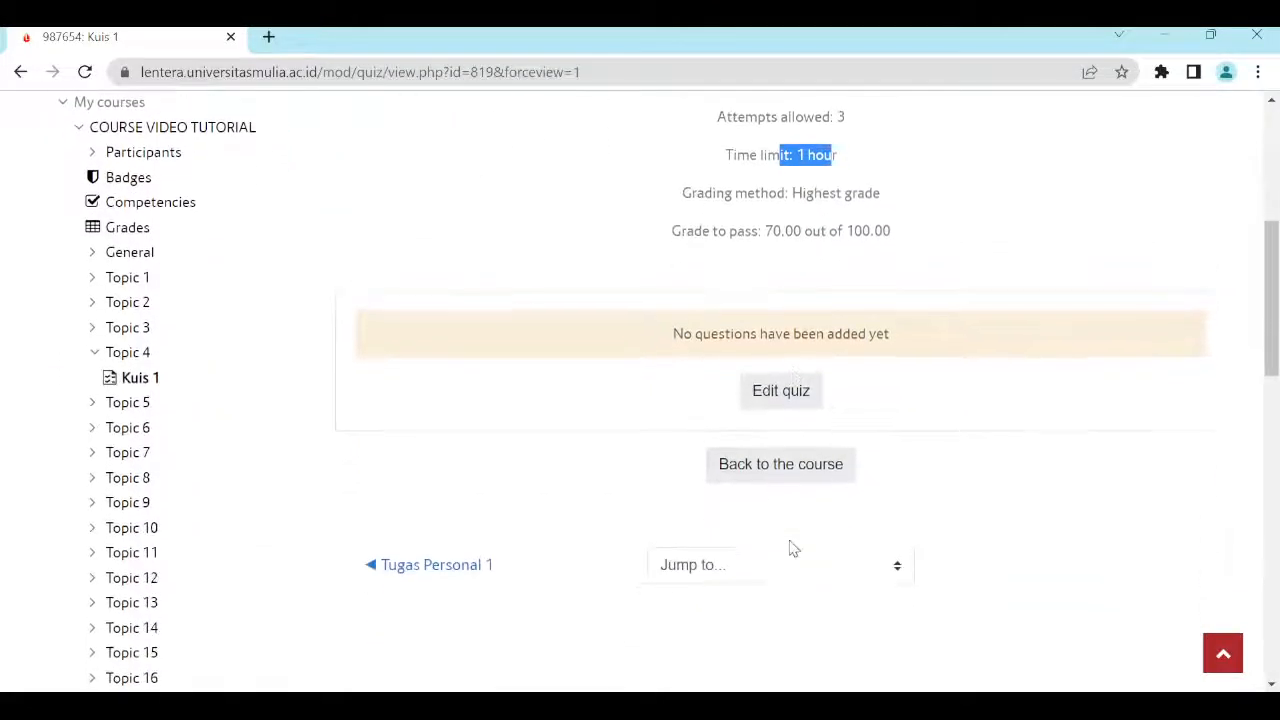
click(786, 388)
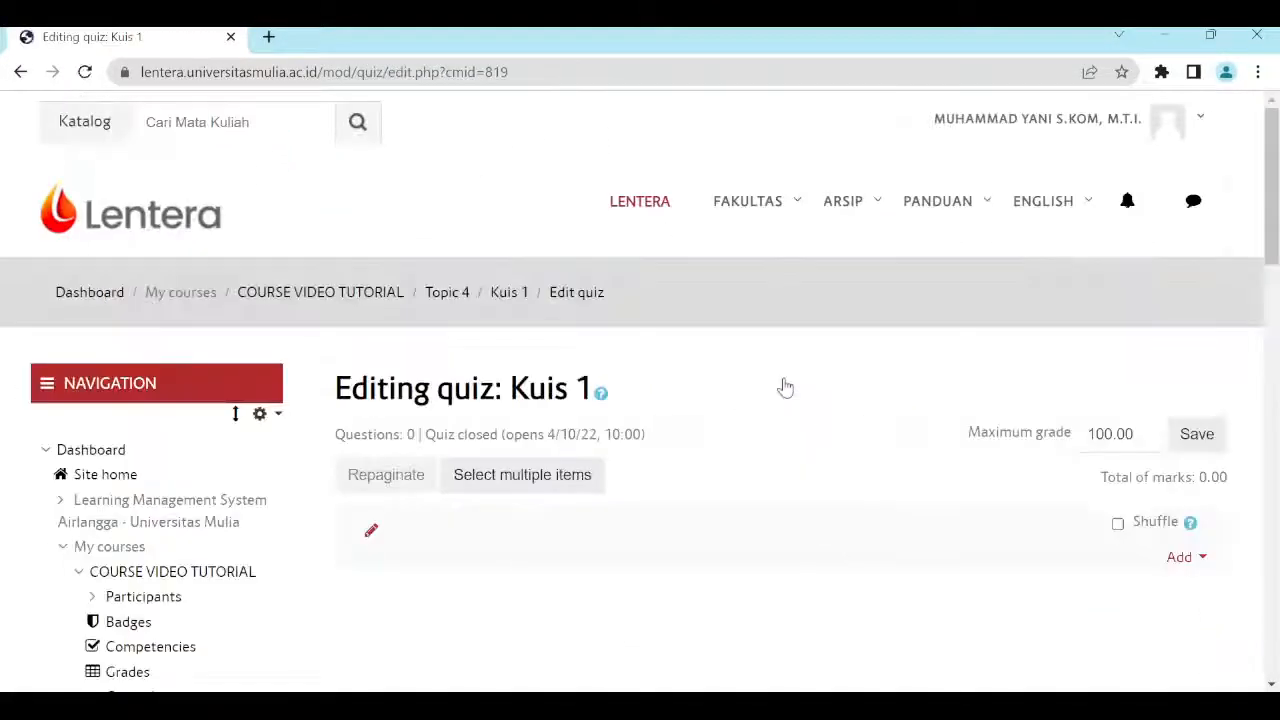
scroll(786, 388, down, 3)
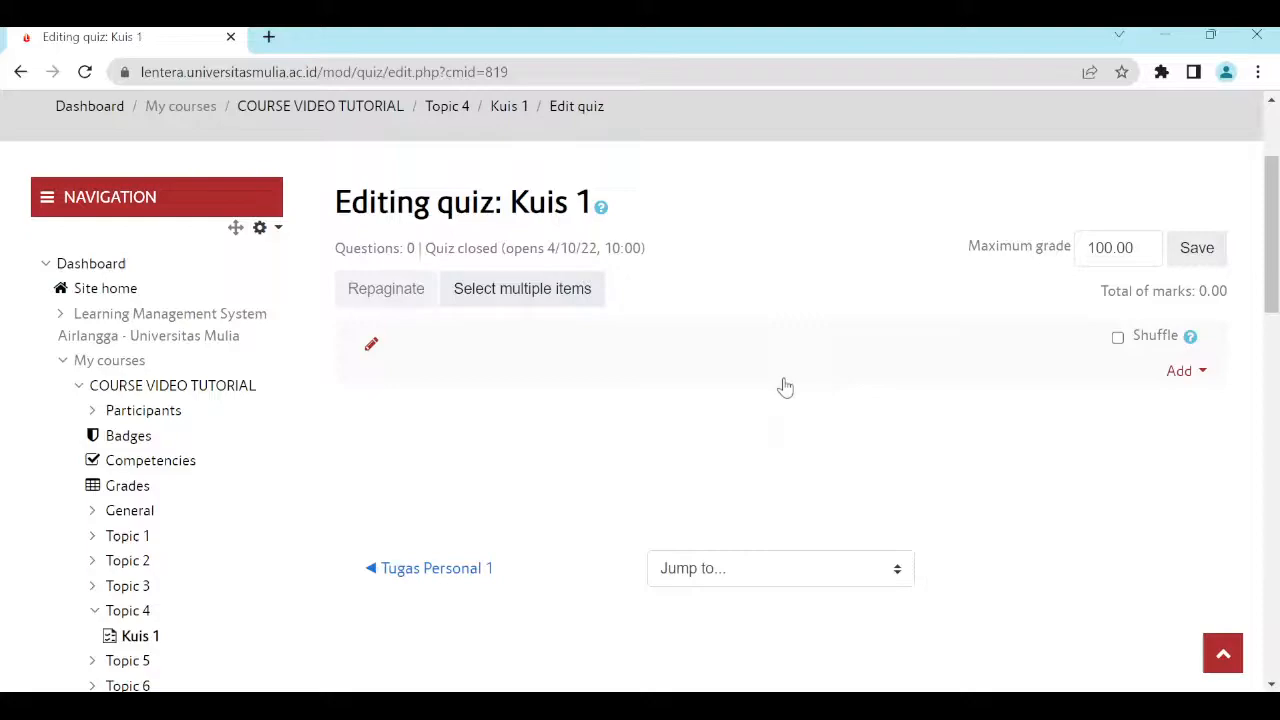
scroll(786, 388, down, 1)
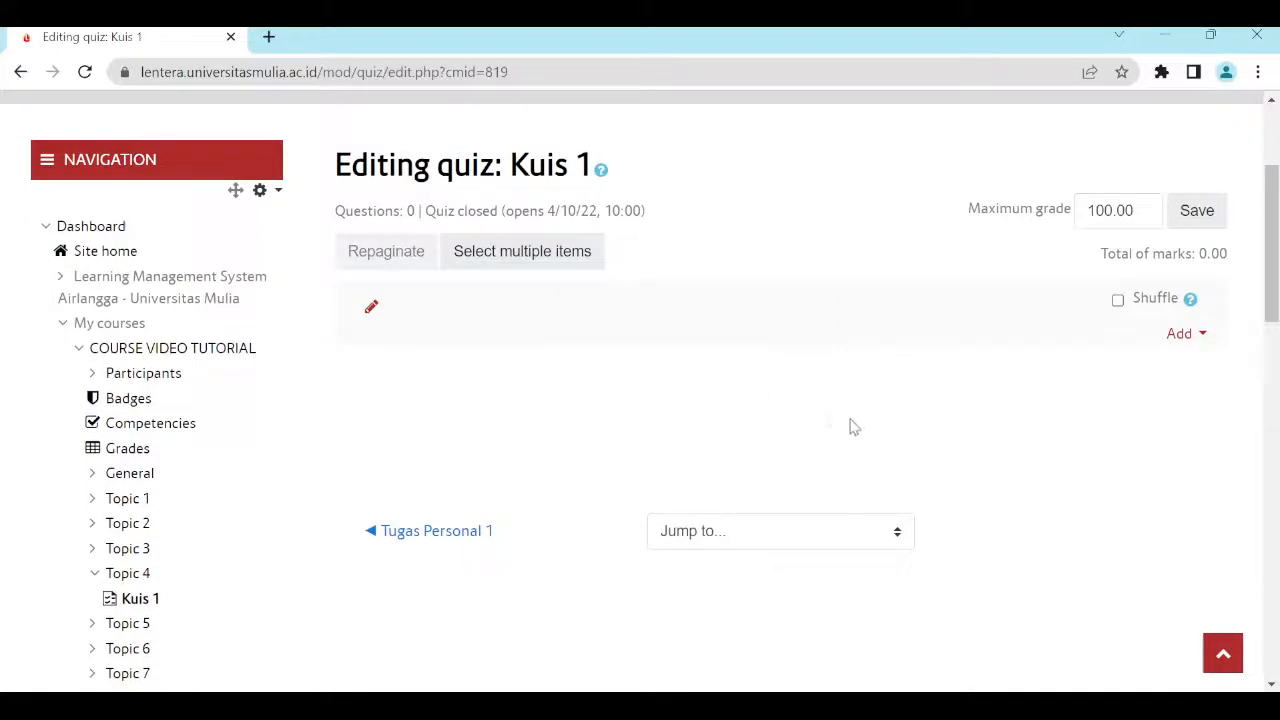
- Start adding questions to the quiz from the question bank and bring up the list of available questions
click(1186, 335)
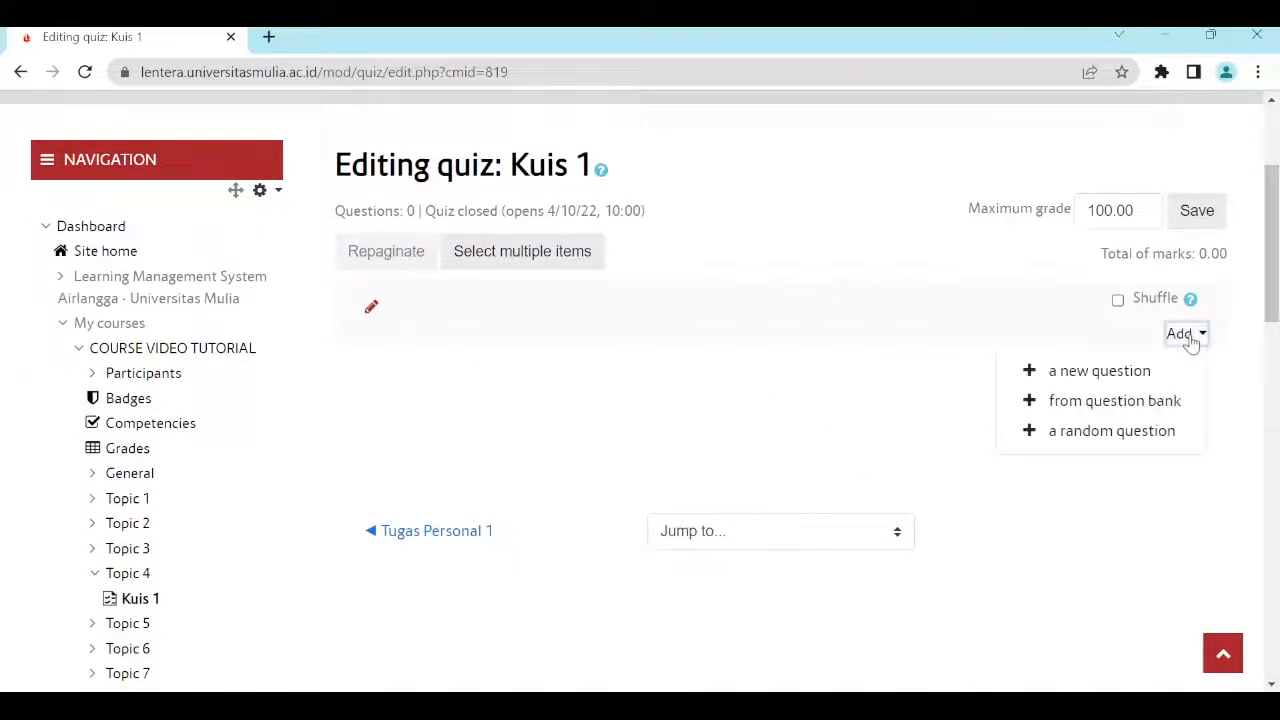
click(1133, 401)
scroll(720, 373, down, 1)
scroll(720, 373, down, 2)
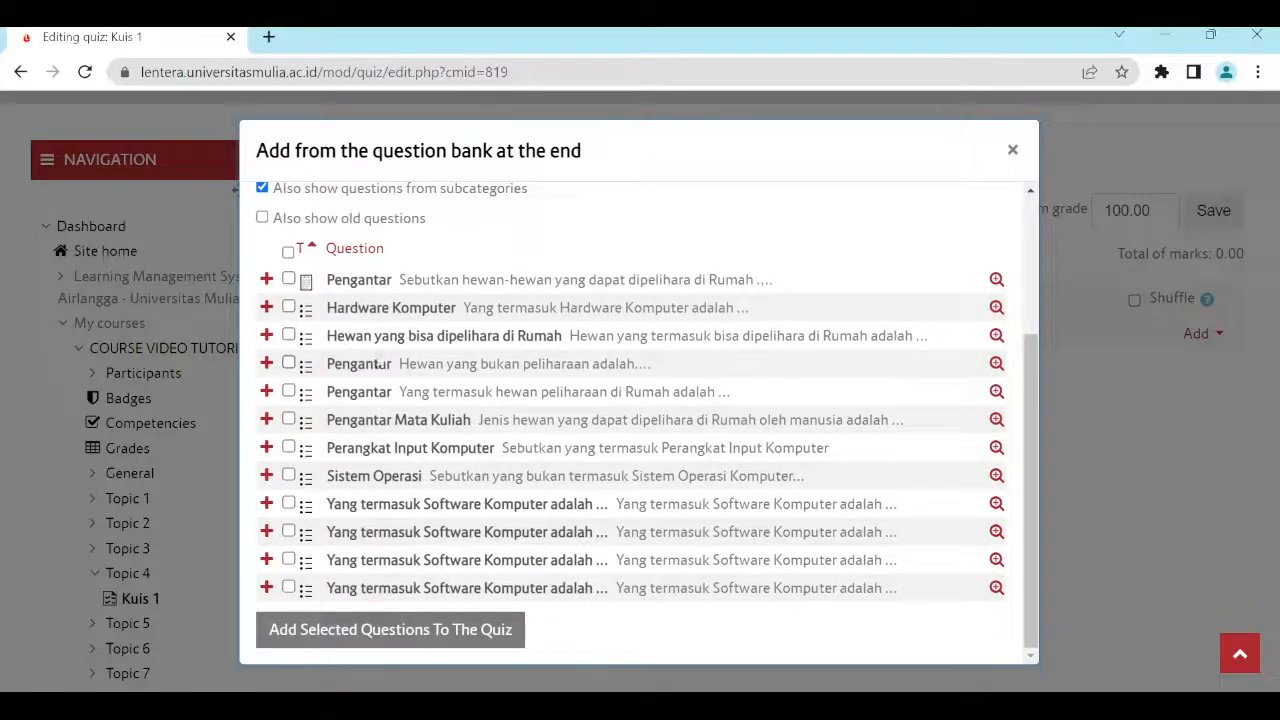
- Add all listed questions to the quiz except Hardware Komputer, the first and third Pengantar questions, and the third "Yang termasuk Software Komputer adalah ..." question
click(288, 251)
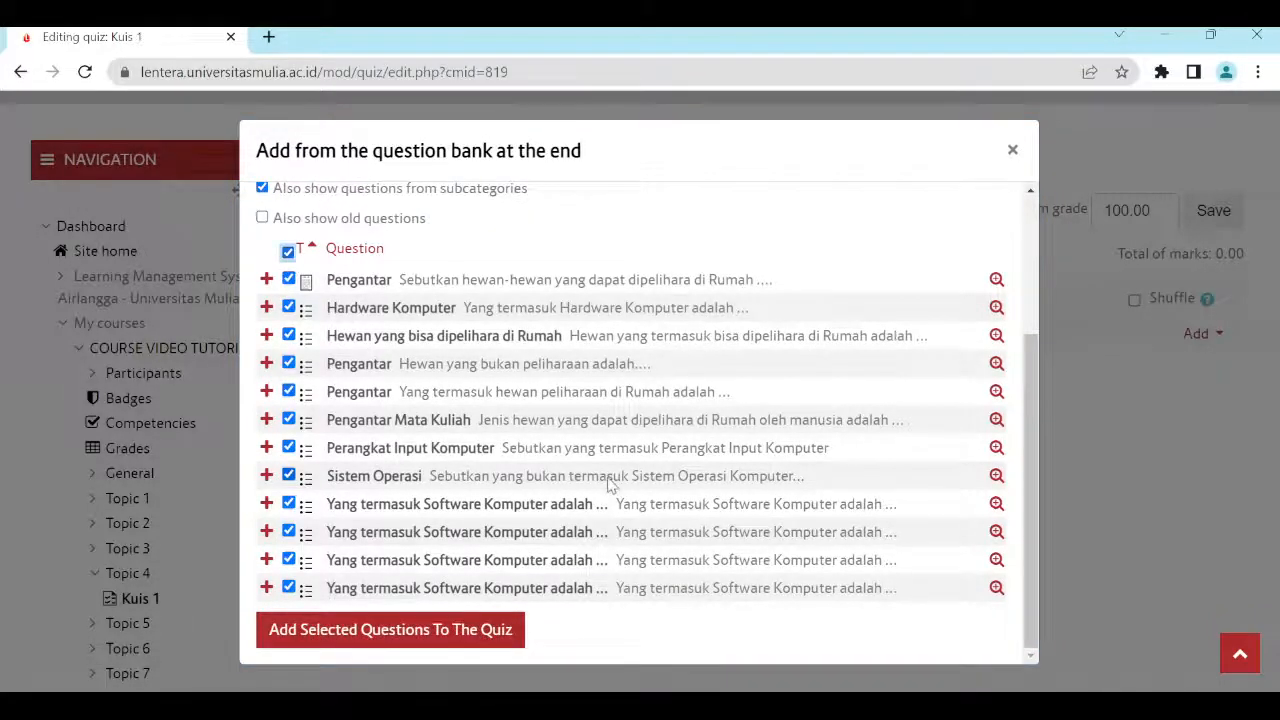
scroll(740, 366, up, 2)
scroll(740, 366, down, 2)
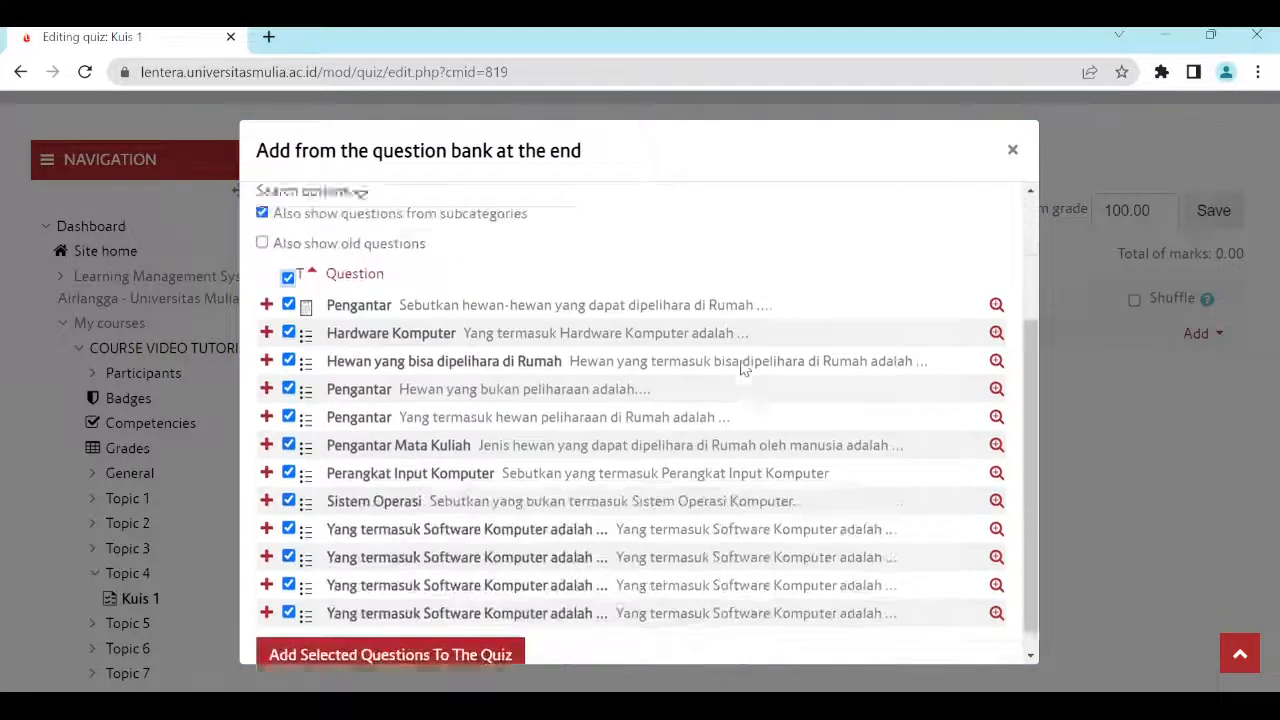
click(289, 307)
click(289, 391)
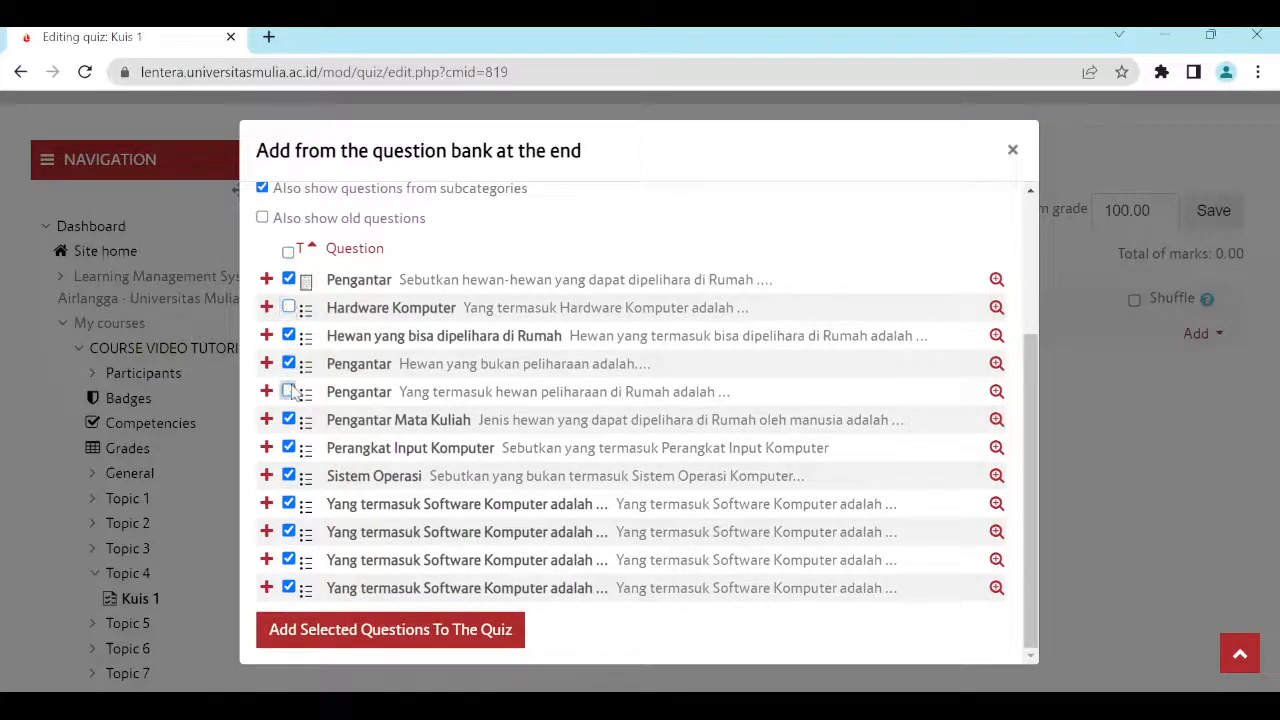
click(289, 279)
click(289, 559)
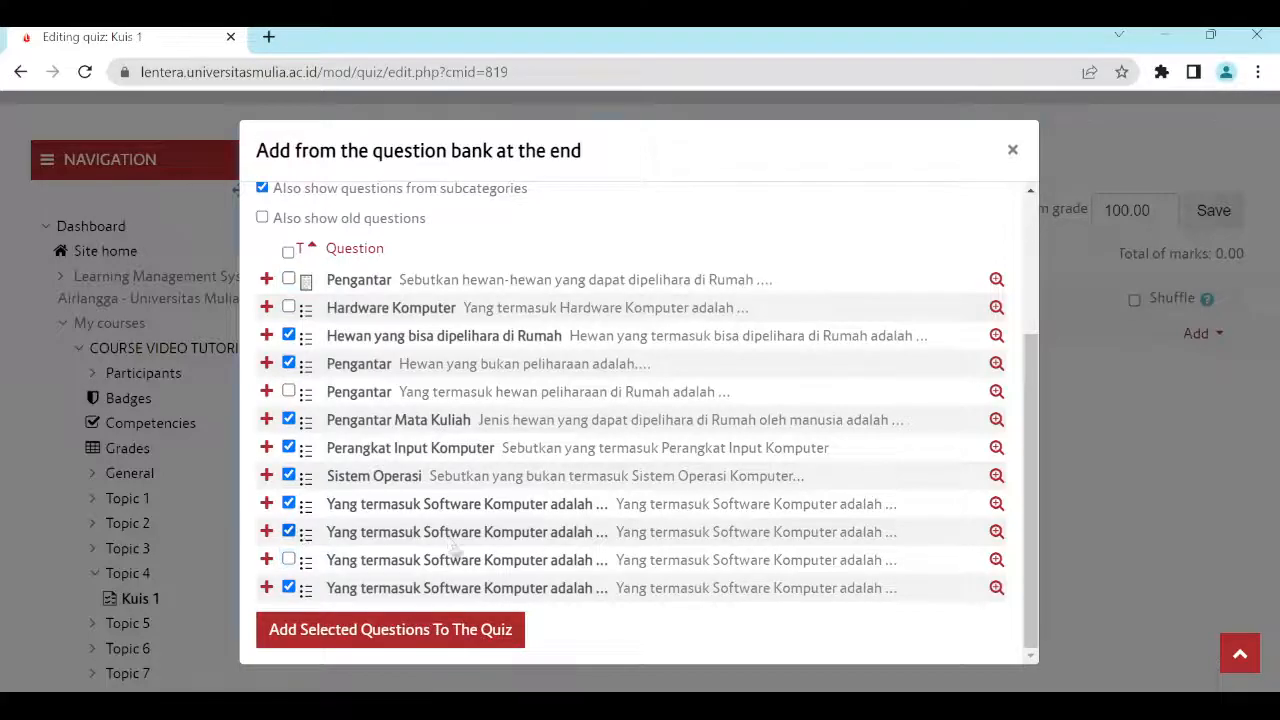
click(425, 638)
- Remove the three "Yang termasuk Software Komputer adalah ..." questions on Page 2 from the quiz
scroll(777, 466, down, 3)
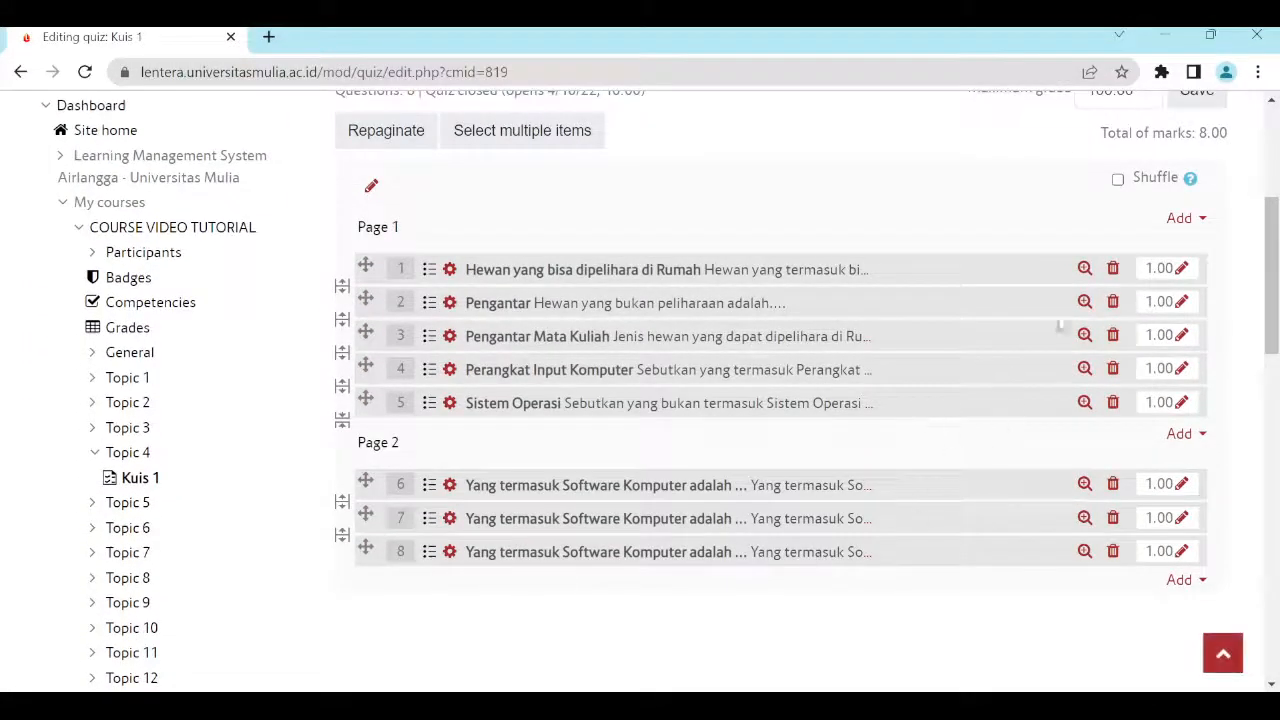
scroll(1064, 422, down, 1)
scroll(1064, 422, up, 2)
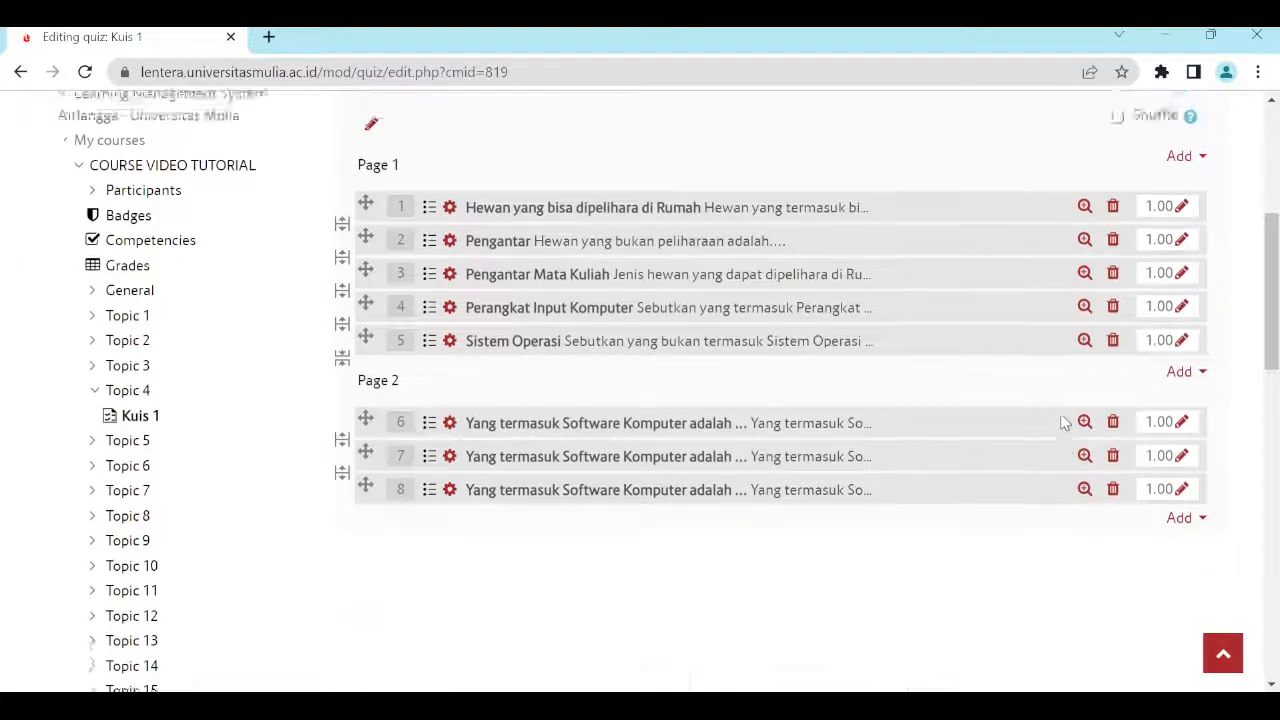
scroll(1064, 422, down, 2)
scroll(1064, 422, up, 1)
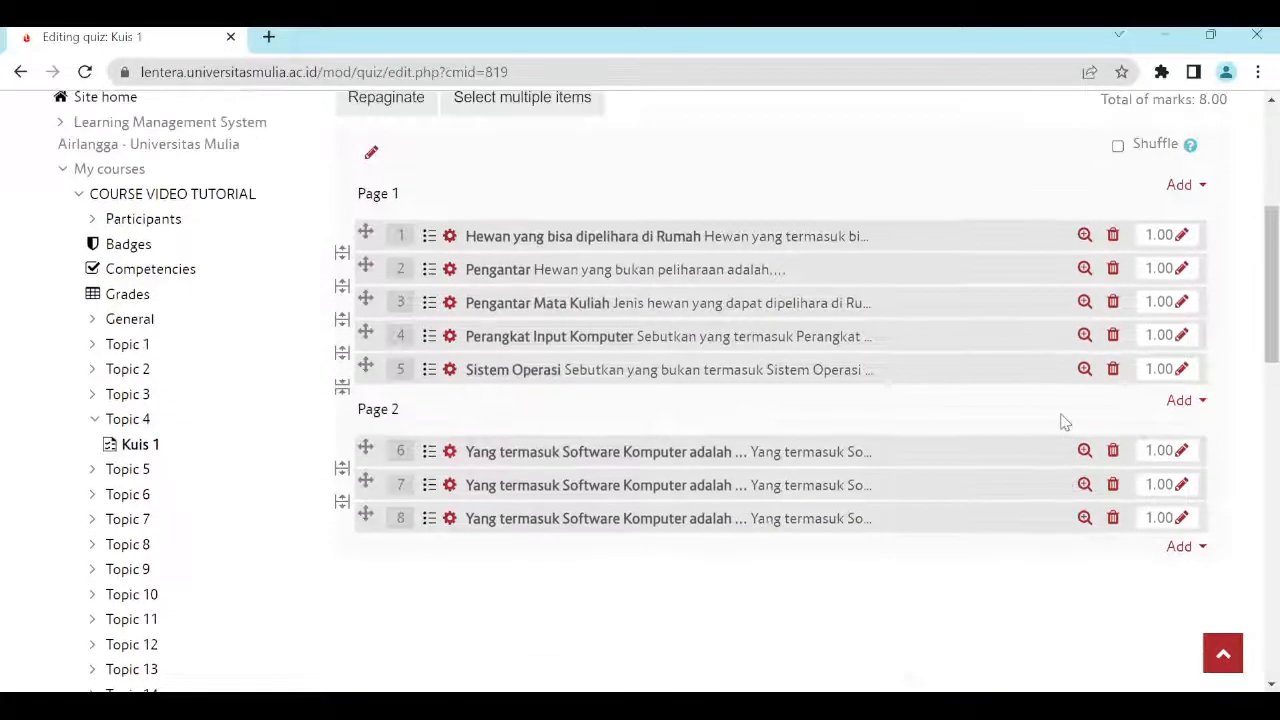
scroll(1154, 428, up, 1)
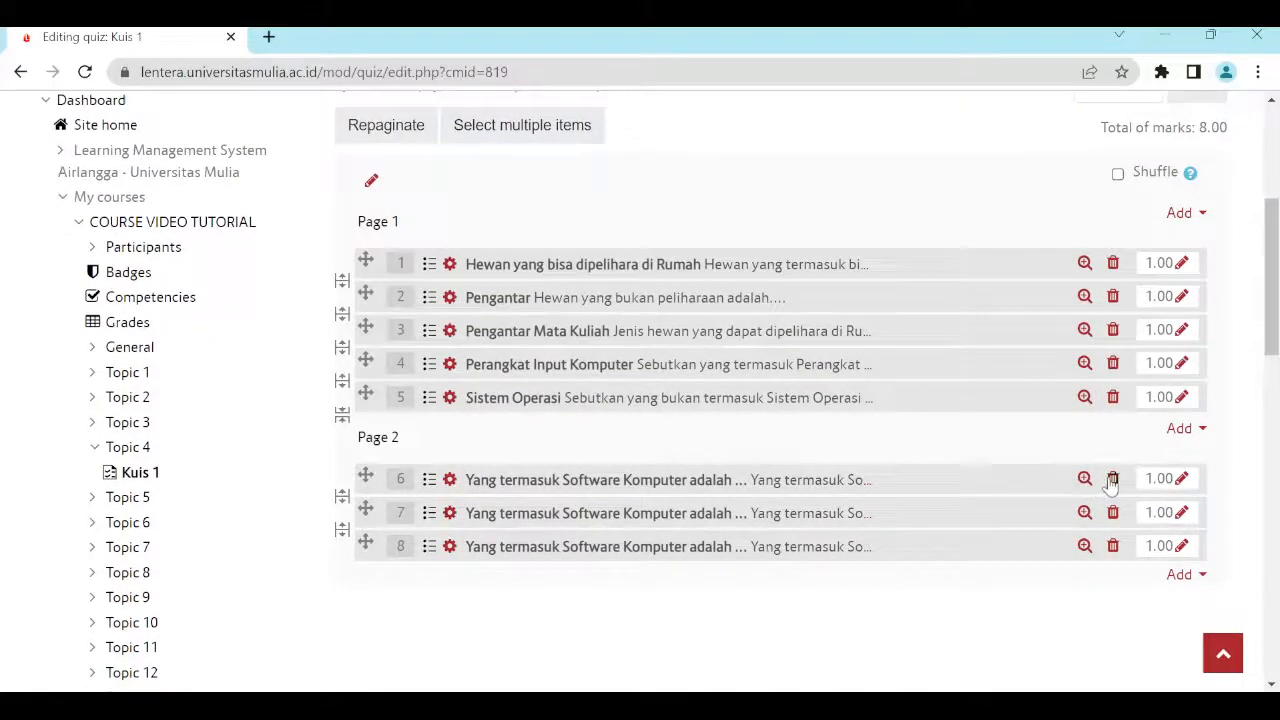
click(1113, 546)
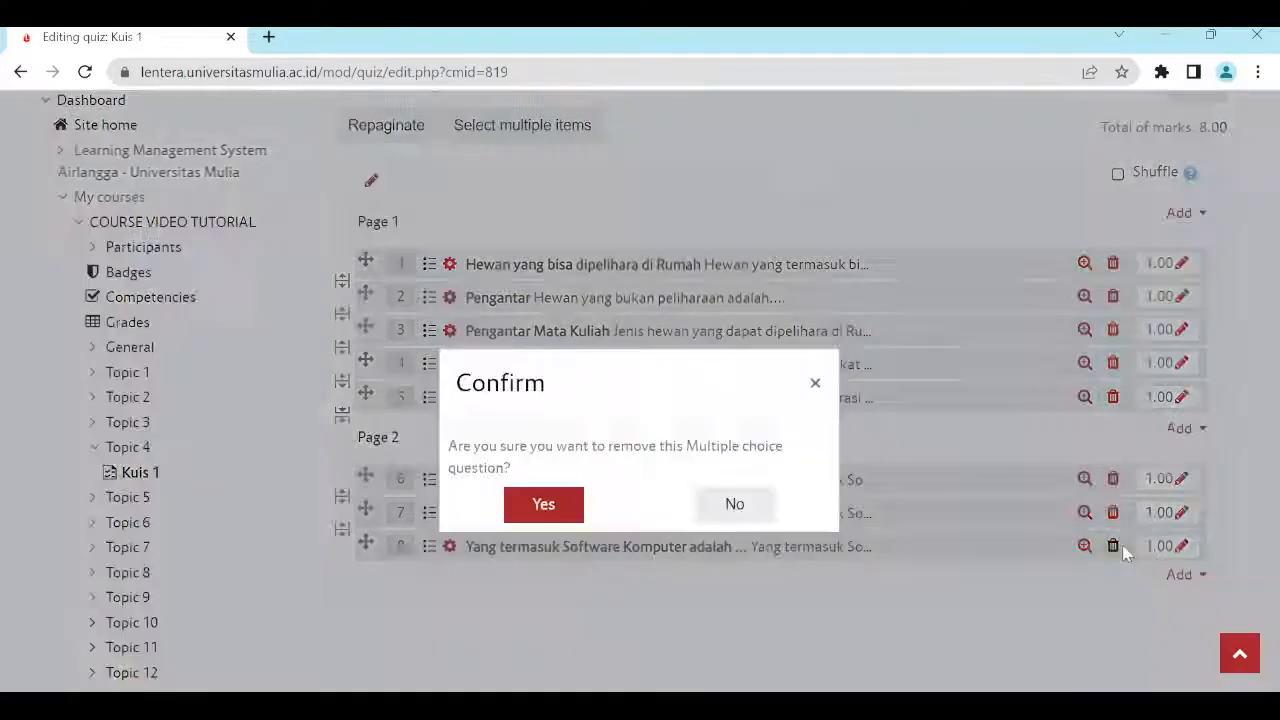
click(543, 508)
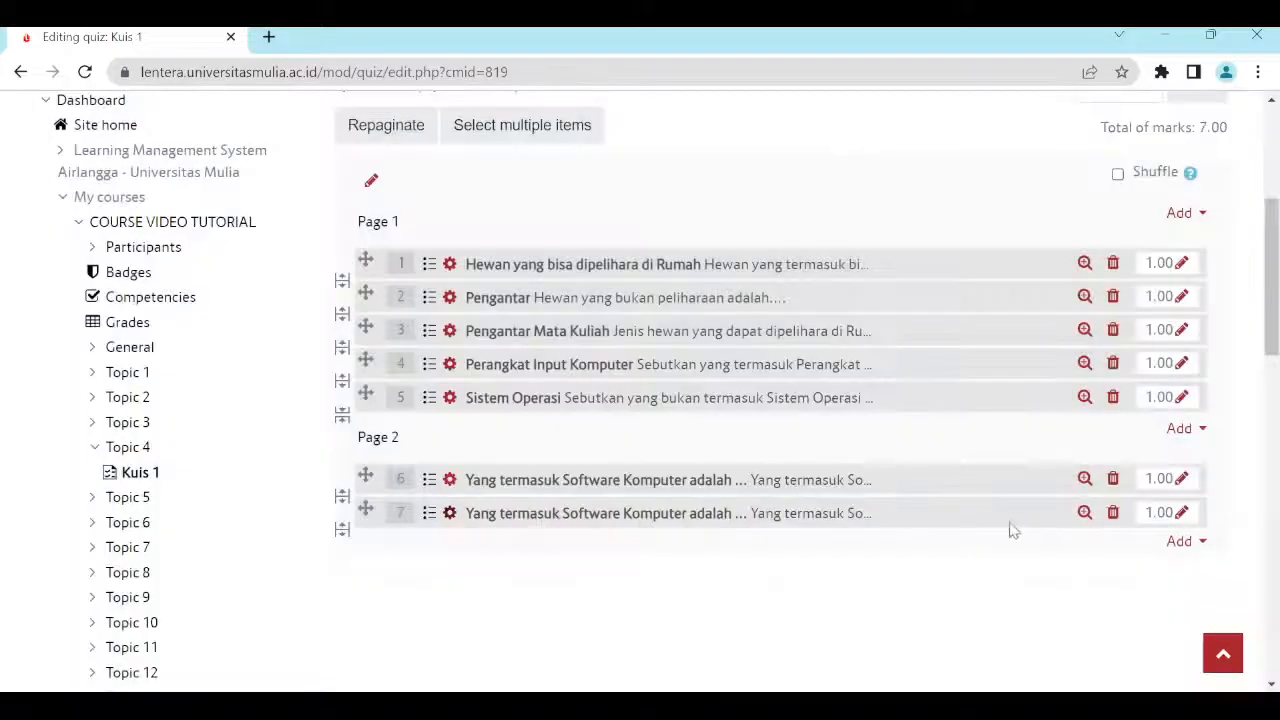
click(1113, 513)
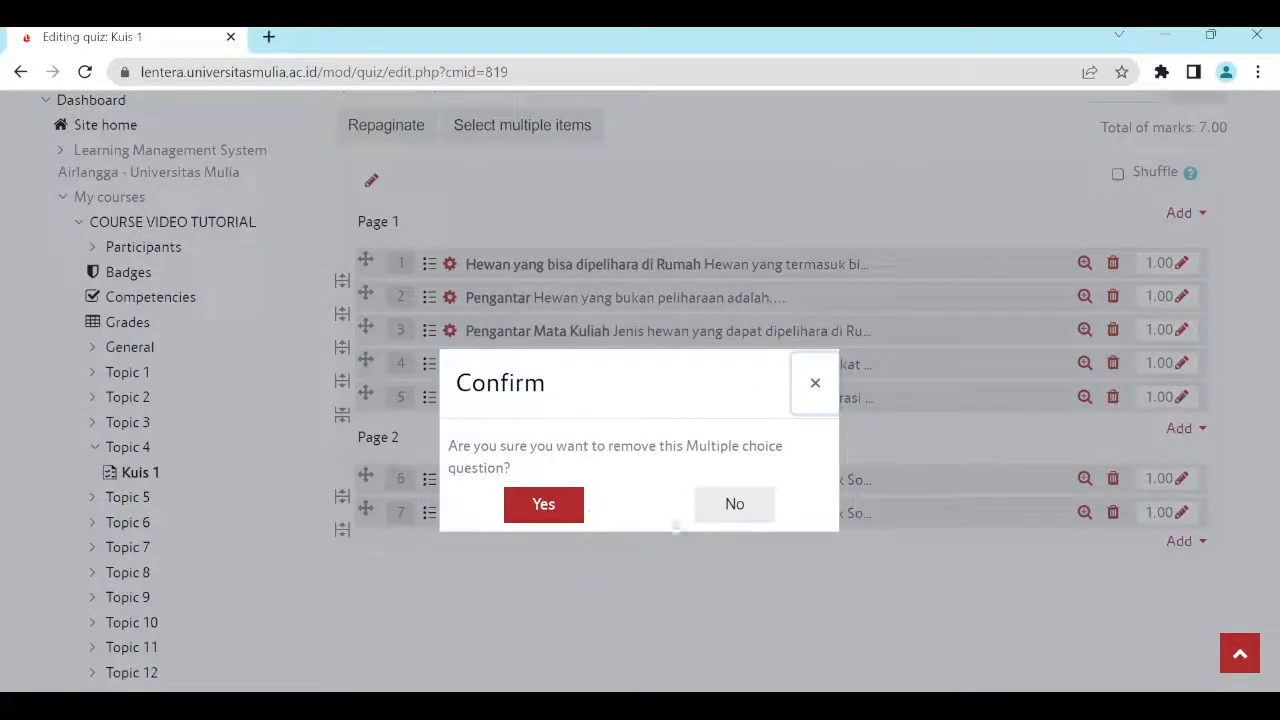
click(565, 508)
click(1115, 480)
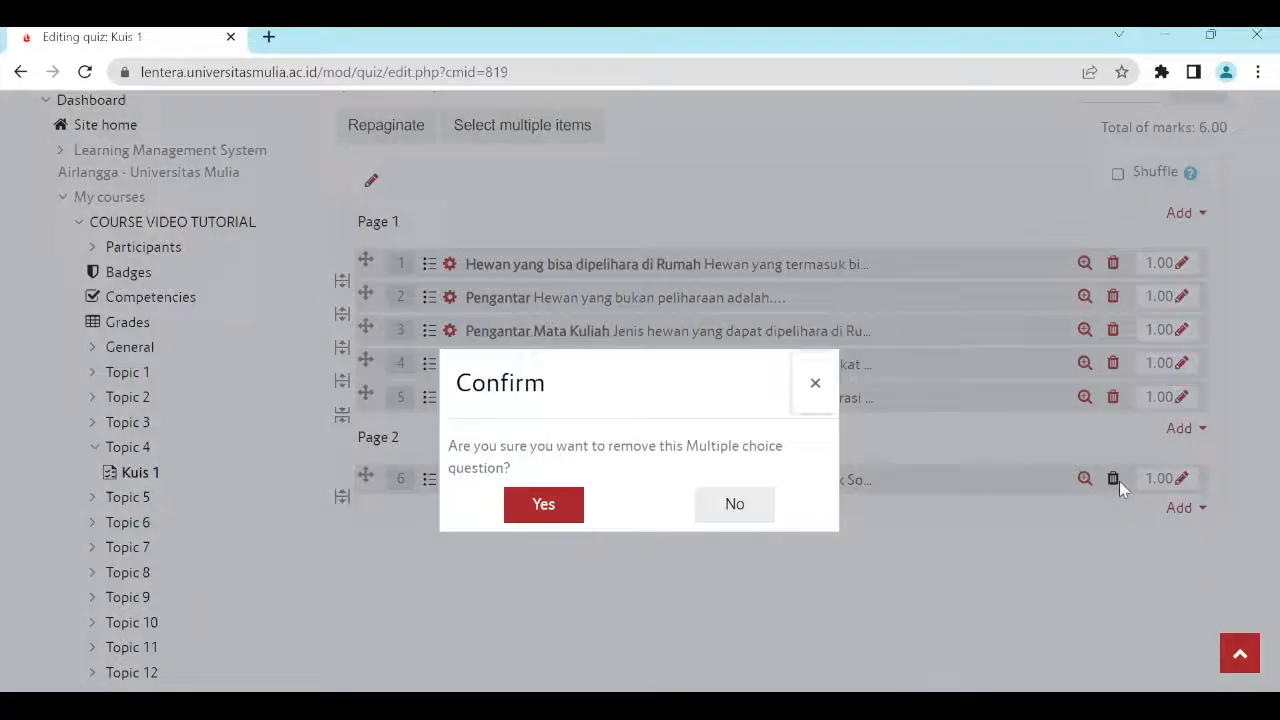
click(540, 508)
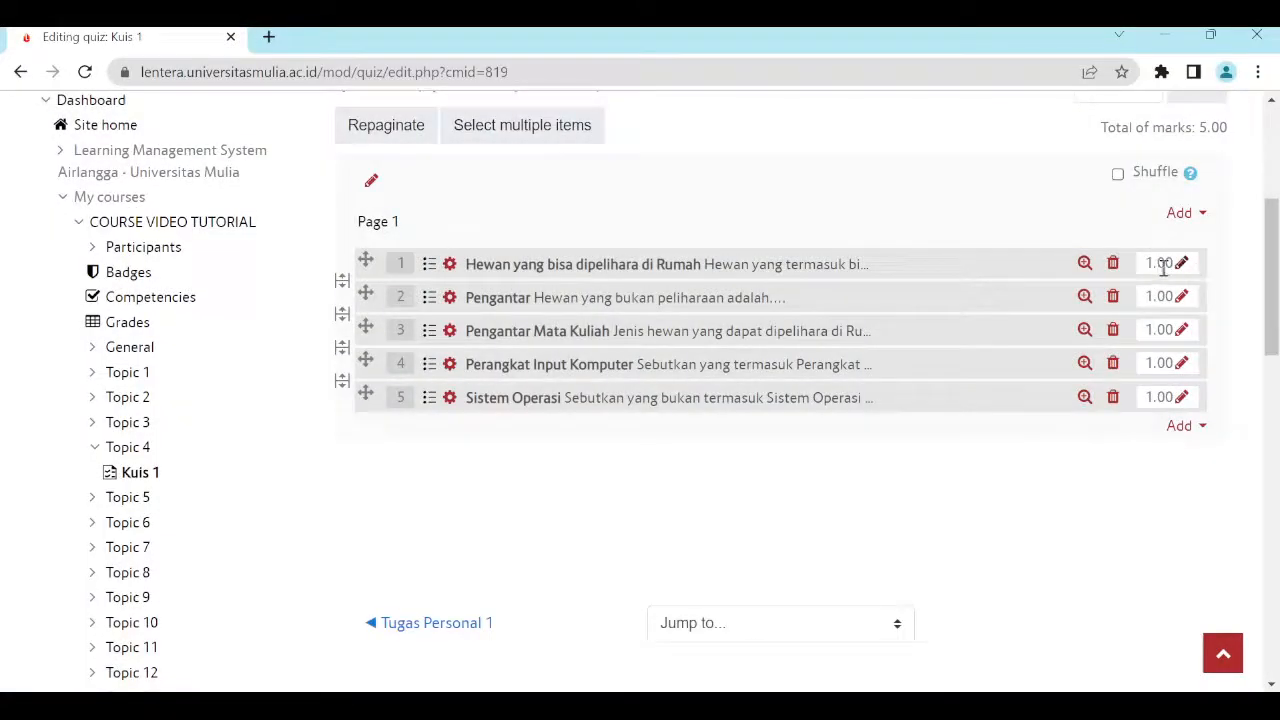
- Set the maximum mark to 20 for question 1, Hewan yang bisa dipelihara di Rumah, and question 2, Pengantar
scroll(1165, 268, up, 1)
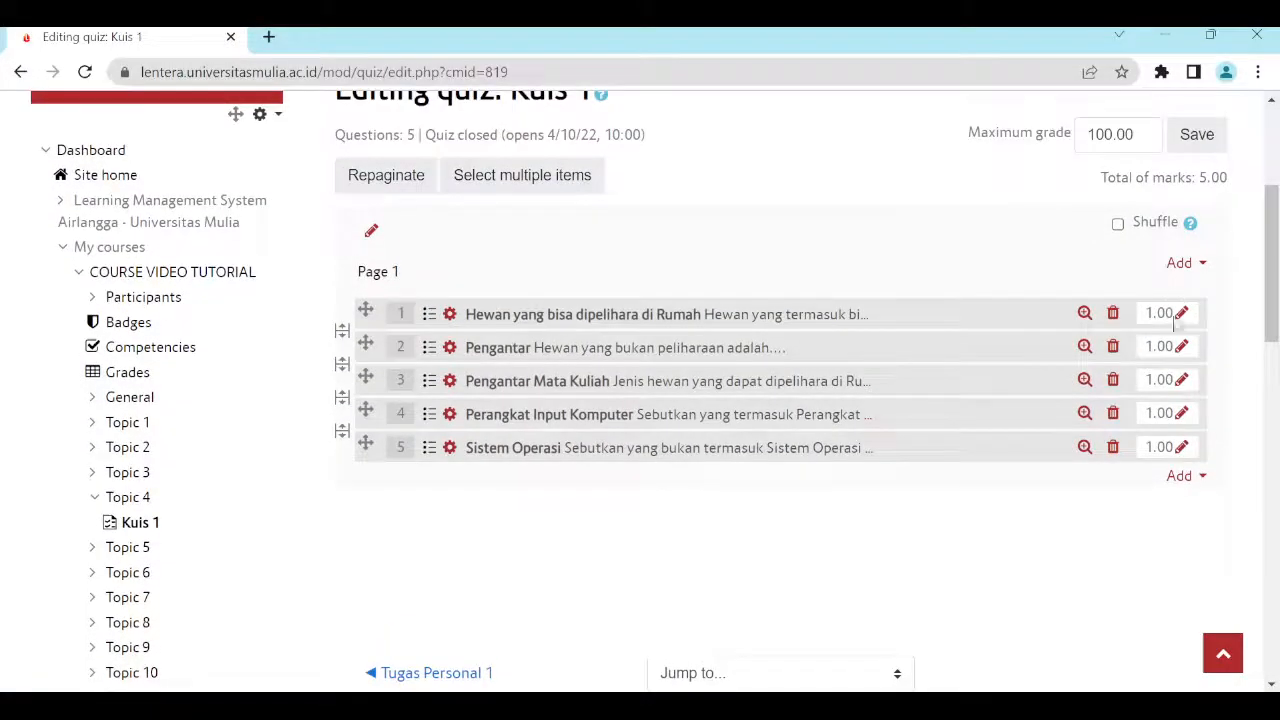
click(1182, 314)
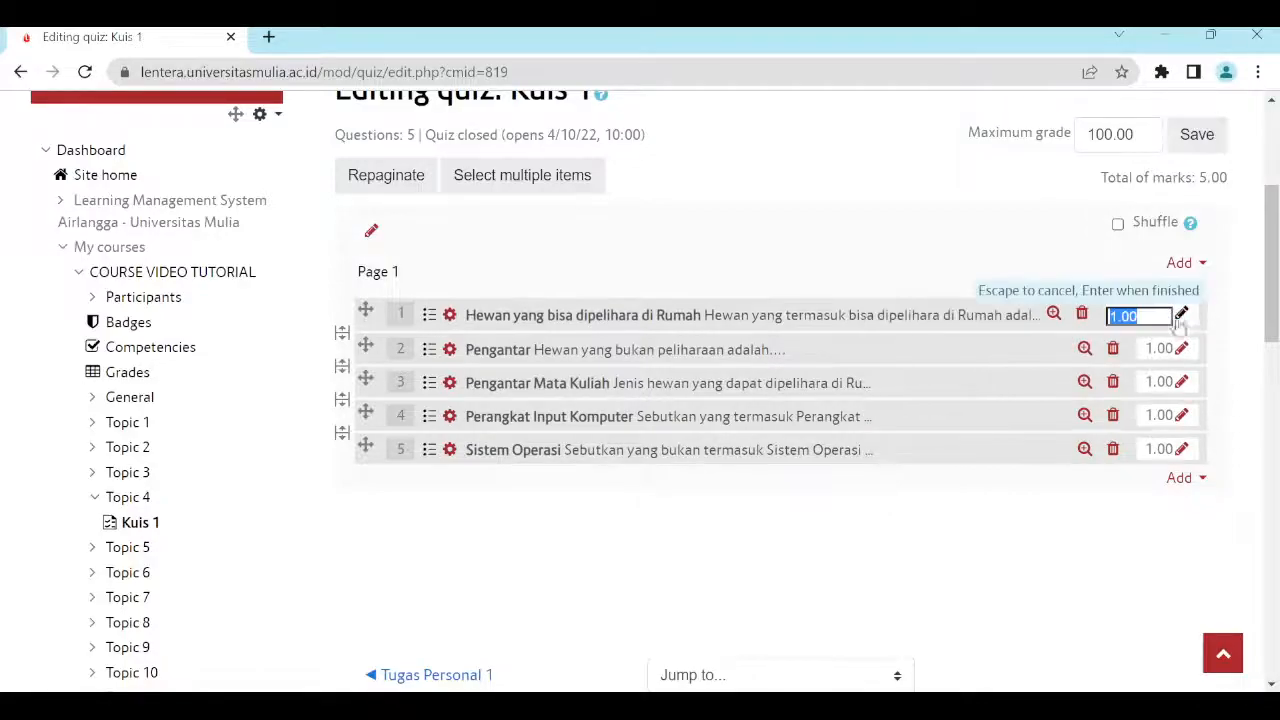
text(20)
key(Return)
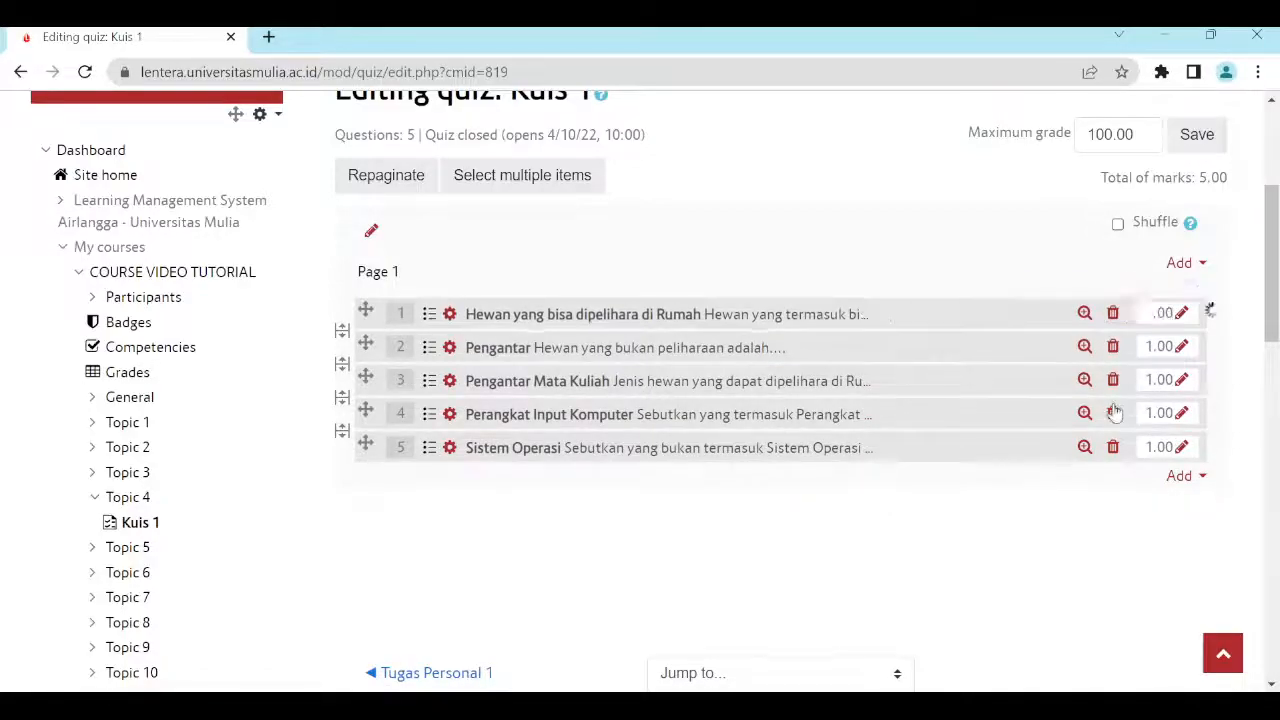
click(1182, 347)
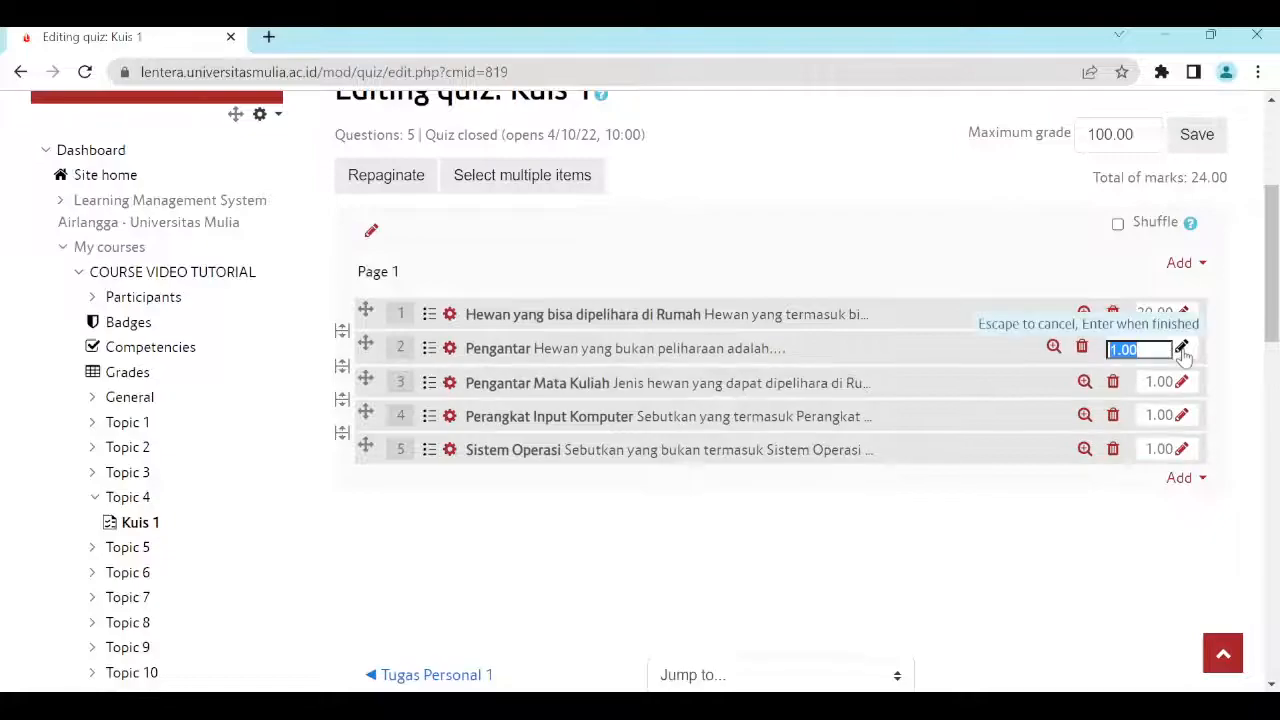
text(20)
key(Return)
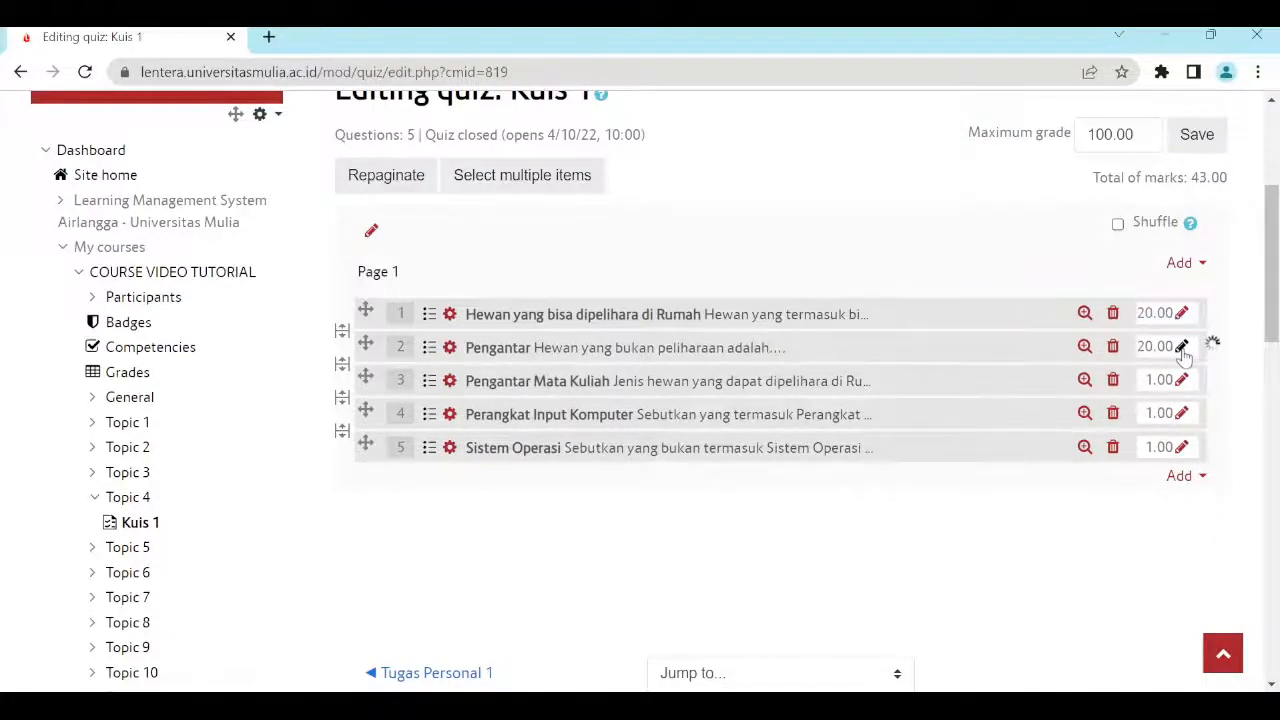
- Set the maximum mark to 20 for the Pengantar Mata Kuliah, Perangkat Input Komputer and Sistem Operasi questions
click(1182, 383)
text(29)
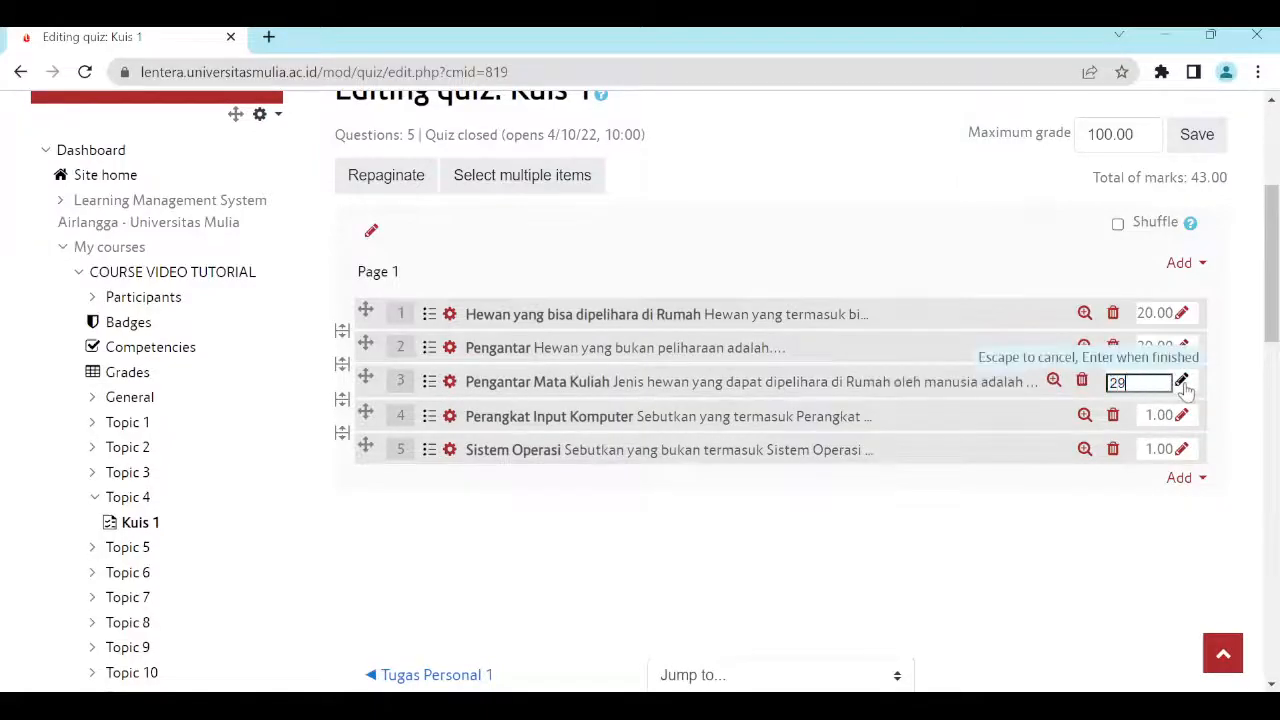
key(Return)
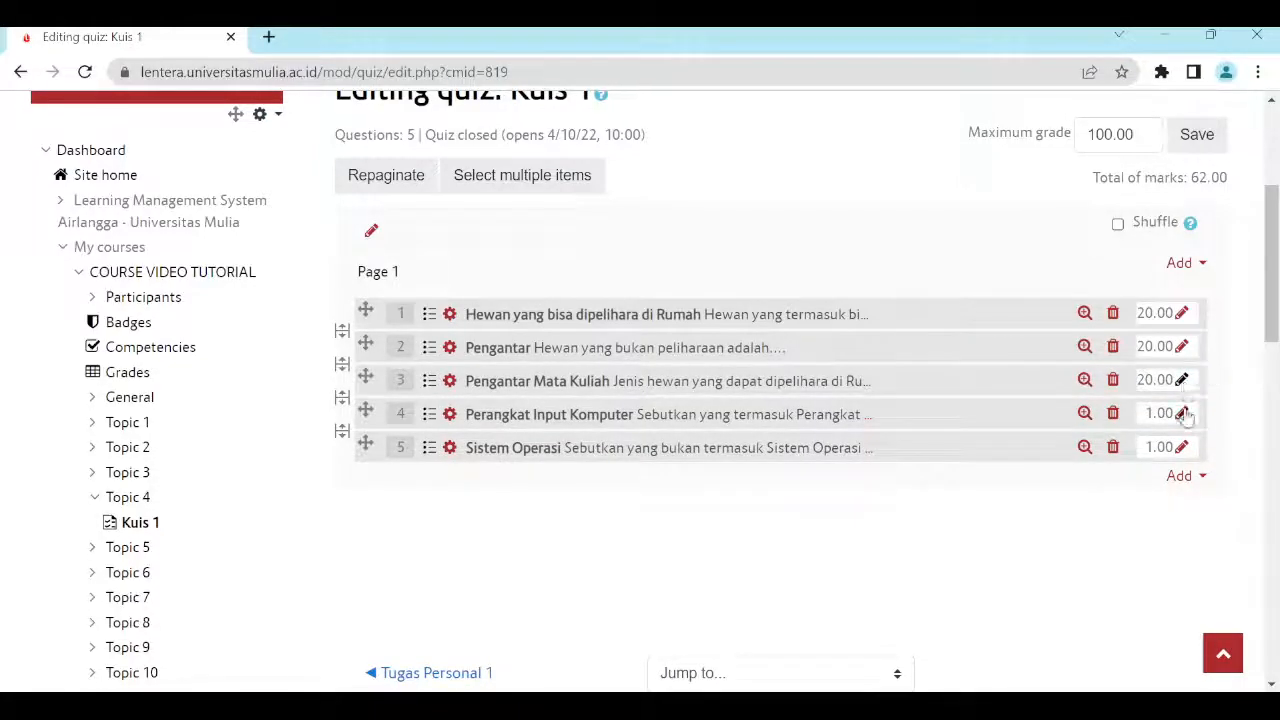
click(1182, 415)
text(20)
key(Return)
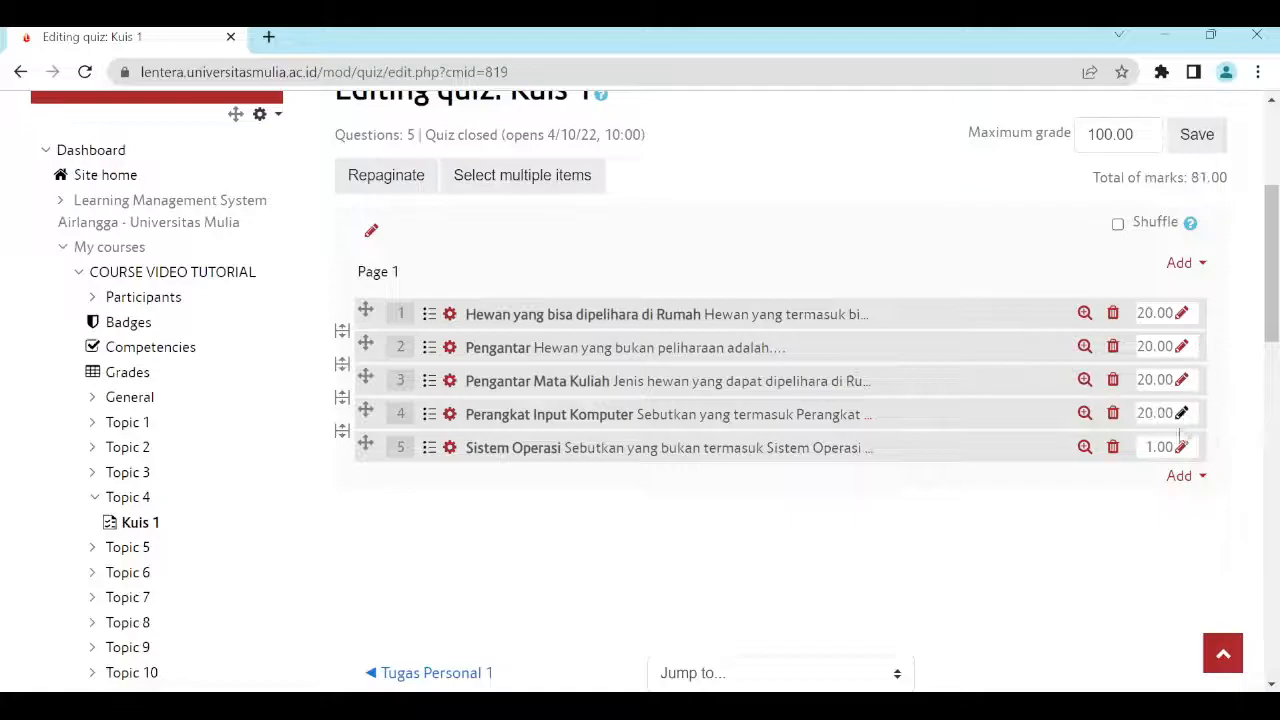
click(1181, 448)
text(20)
key(Return)
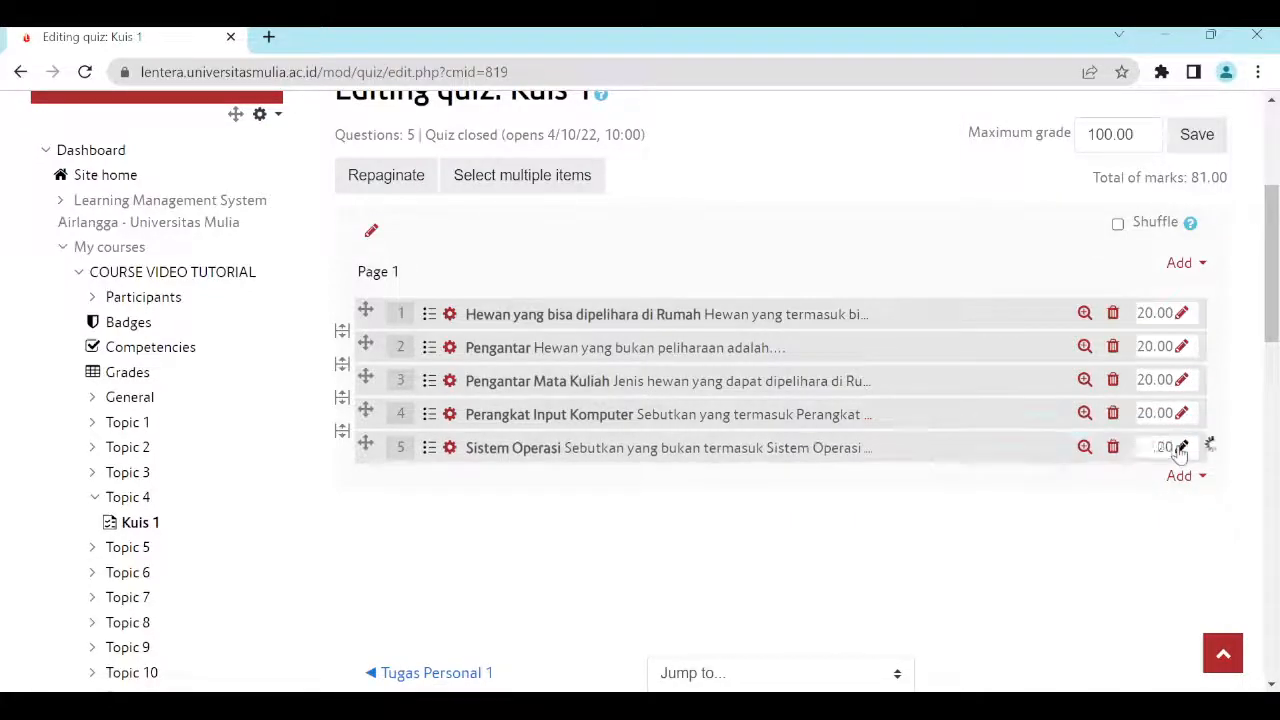
- Enable question shuffling for the quiz and save it with a maximum grade of 100
double_click(1205, 177)
scroll(1068, 363, up, 1)
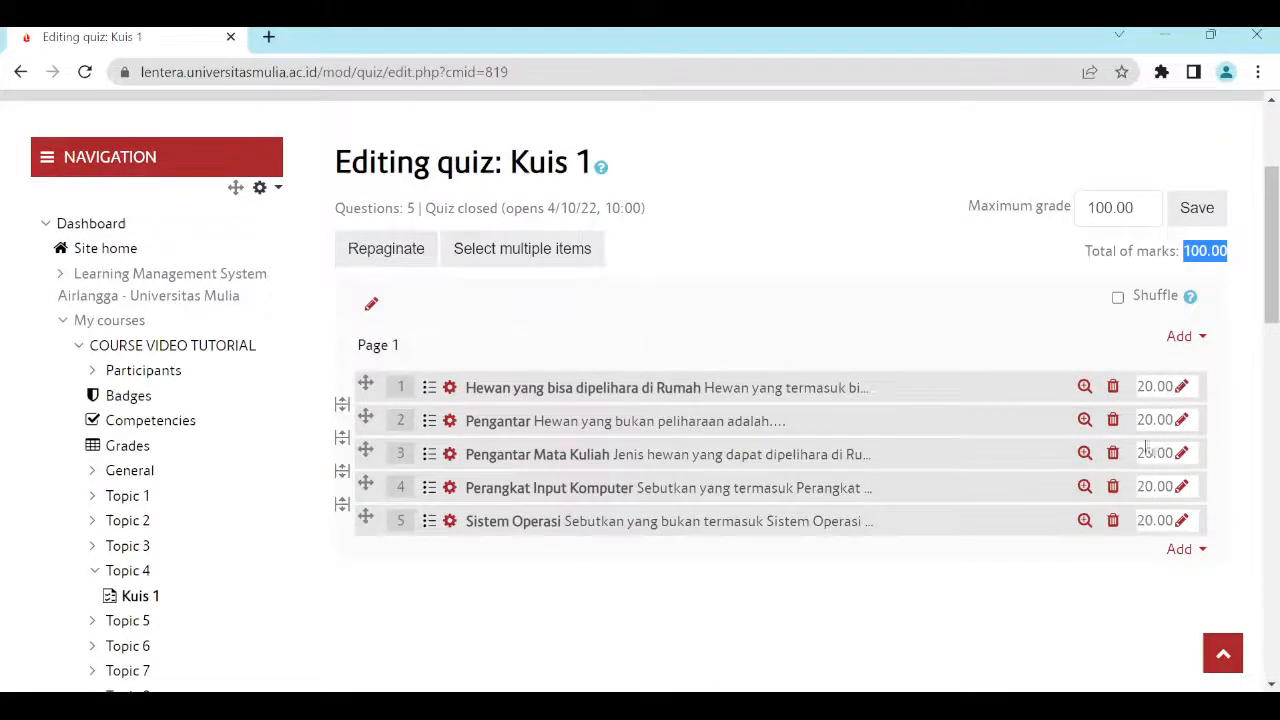
scroll(1073, 455, down, 1)
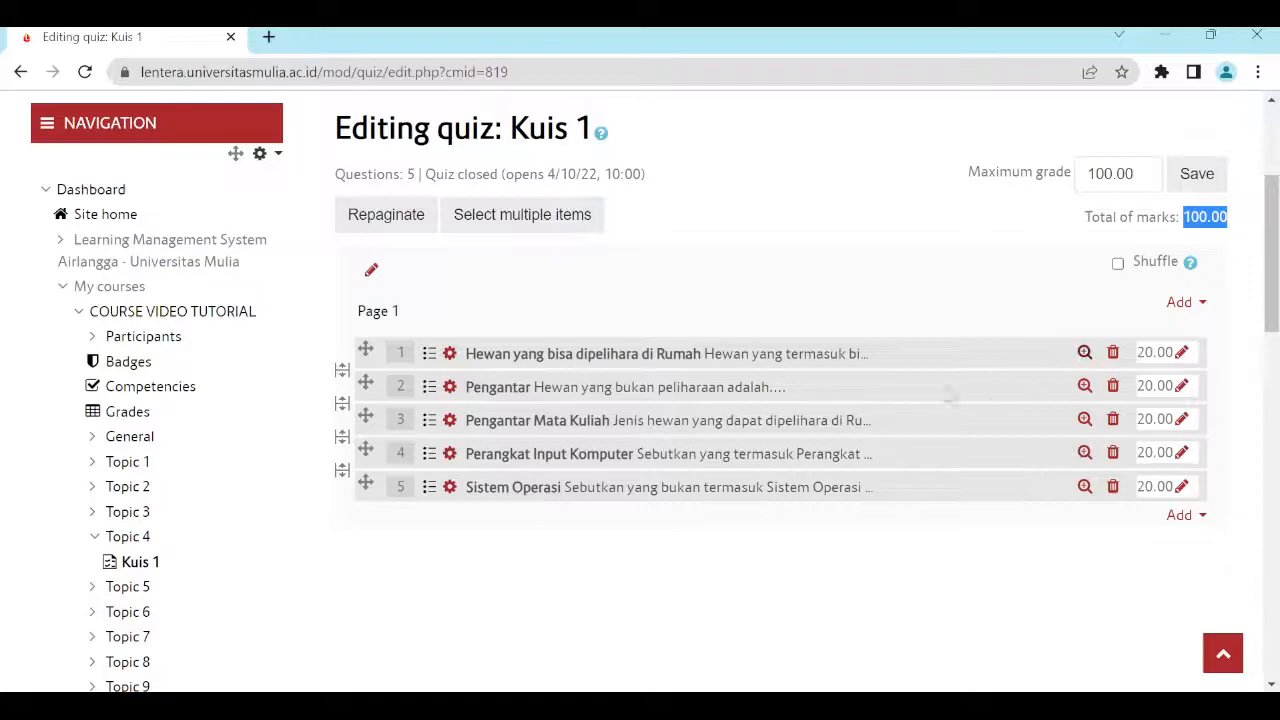
click(1117, 265)
scroll(634, 336, up, 1)
scroll(636, 336, down, 1)
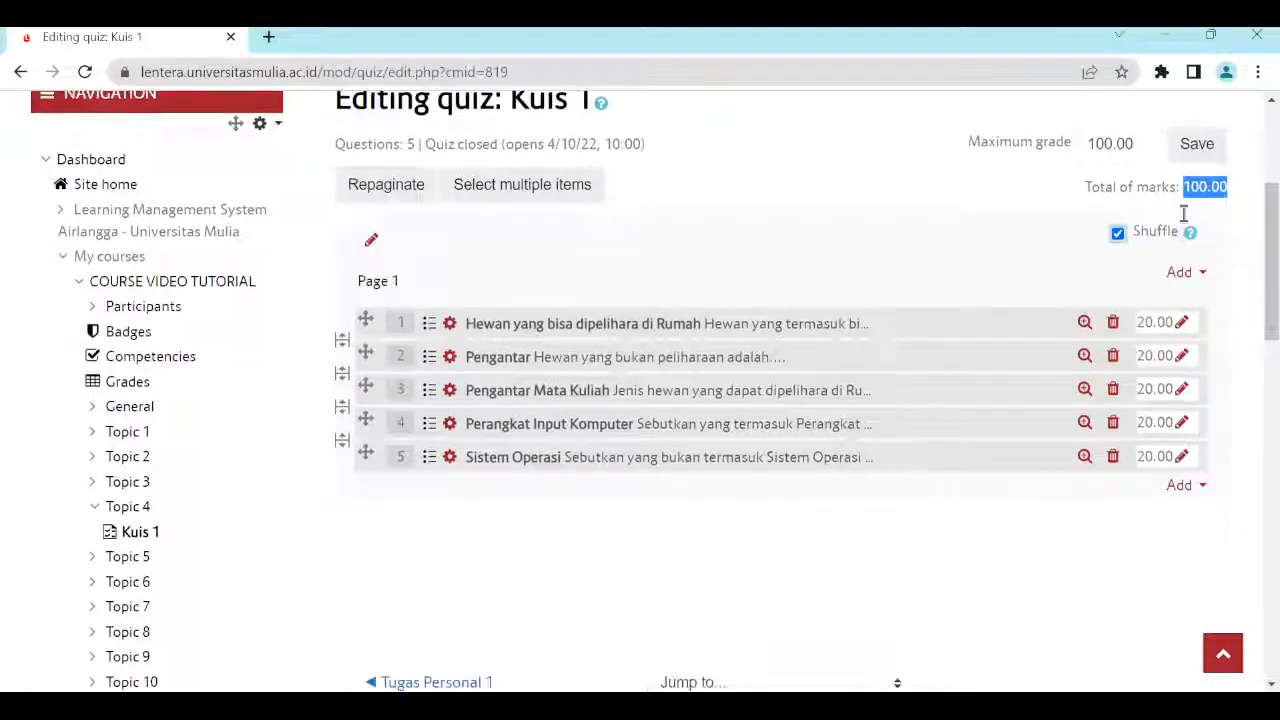
click(1205, 150)
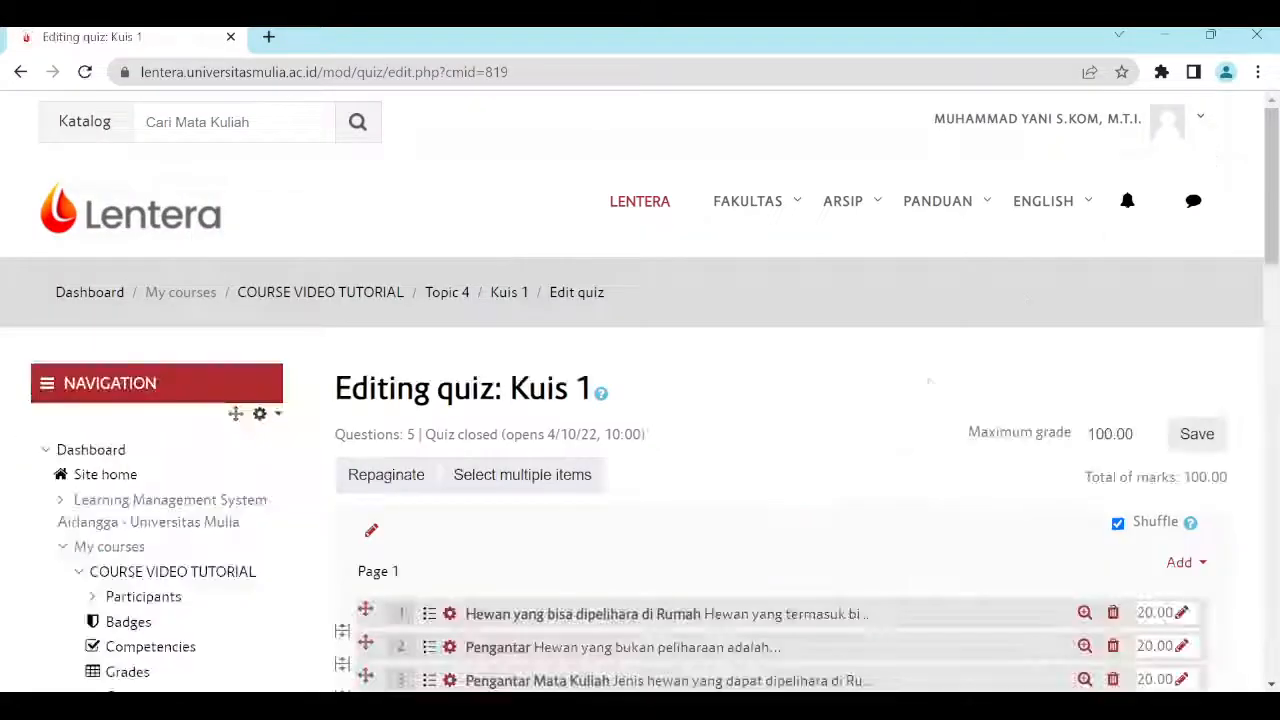
- Review the quiz's question list, return to Topic 4 on the course page and check the Kuis 1 entry there
scroll(934, 384, down, 2)
scroll(932, 387, up, 2)
scroll(737, 486, down, 6)
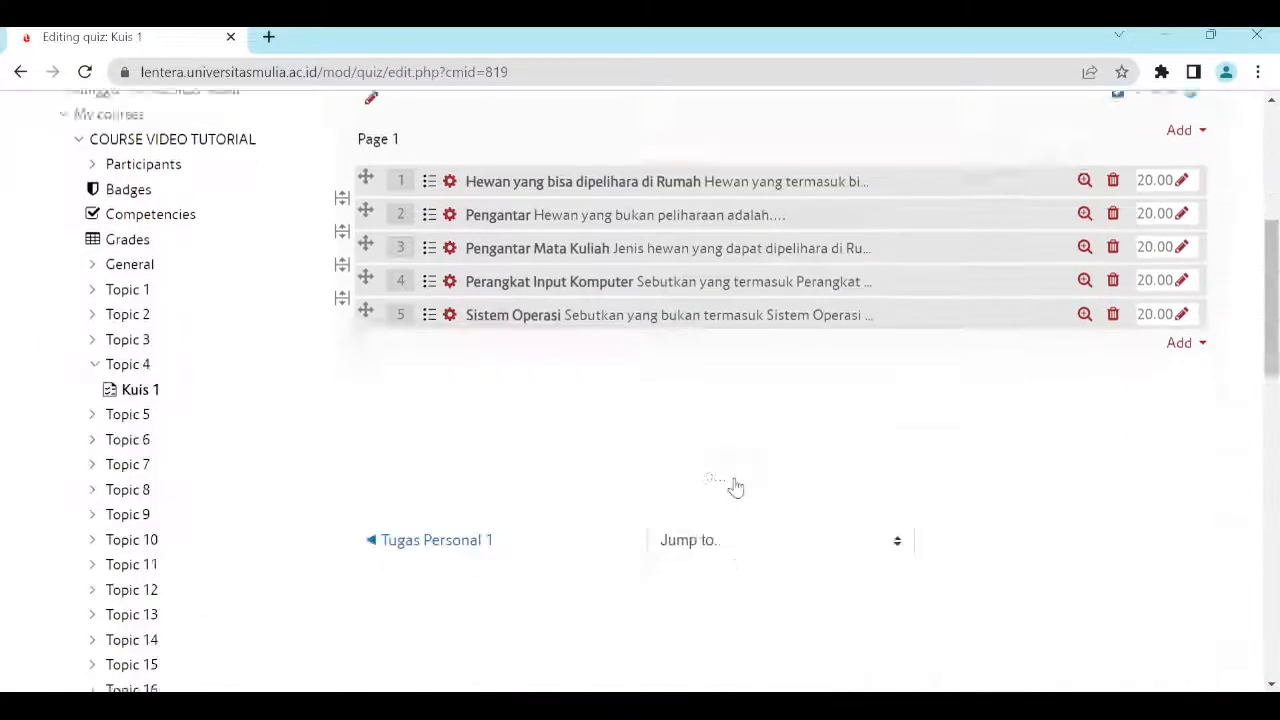
scroll(737, 486, up, 6)
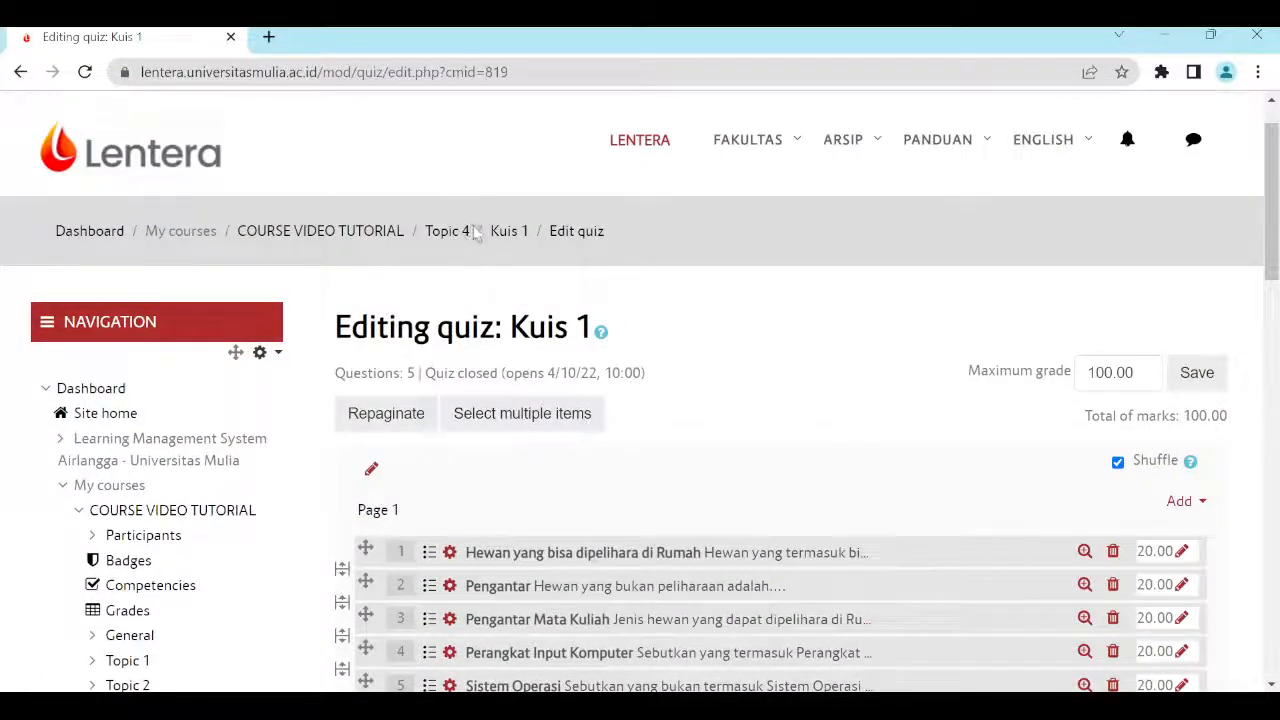
click(450, 238)
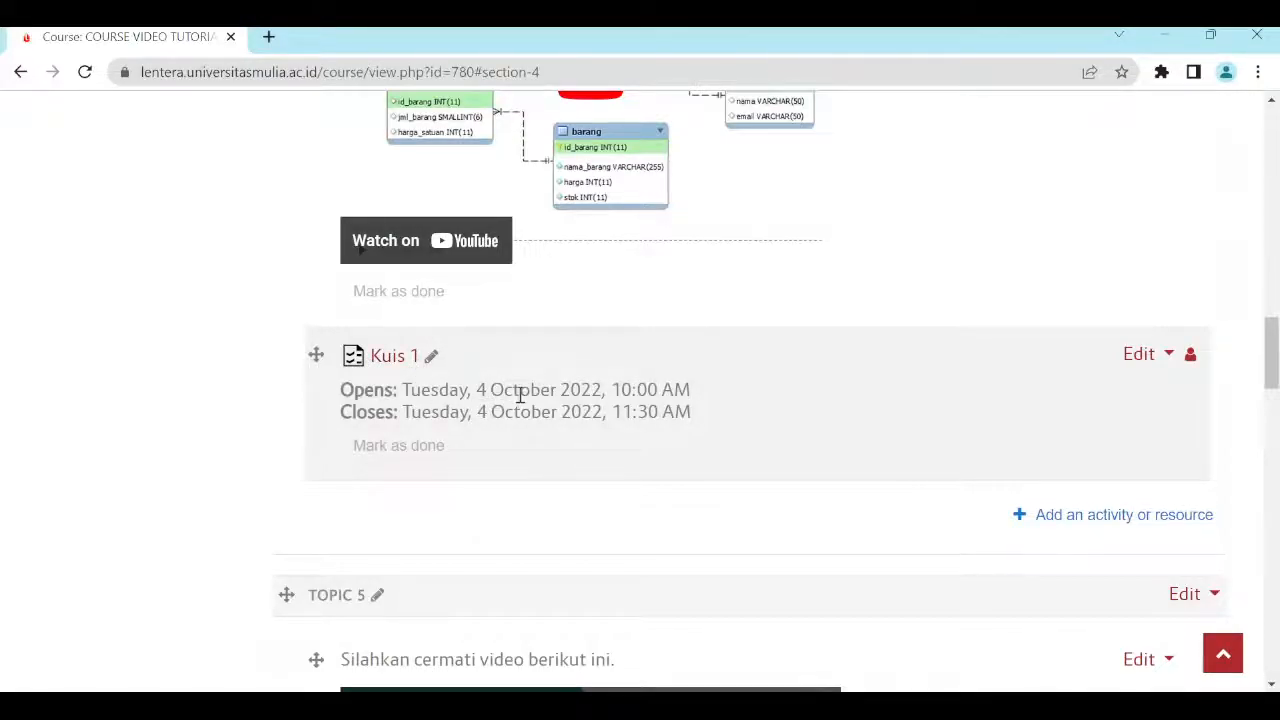
scroll(990, 420, down, 2)
scroll(1017, 428, up, 9)
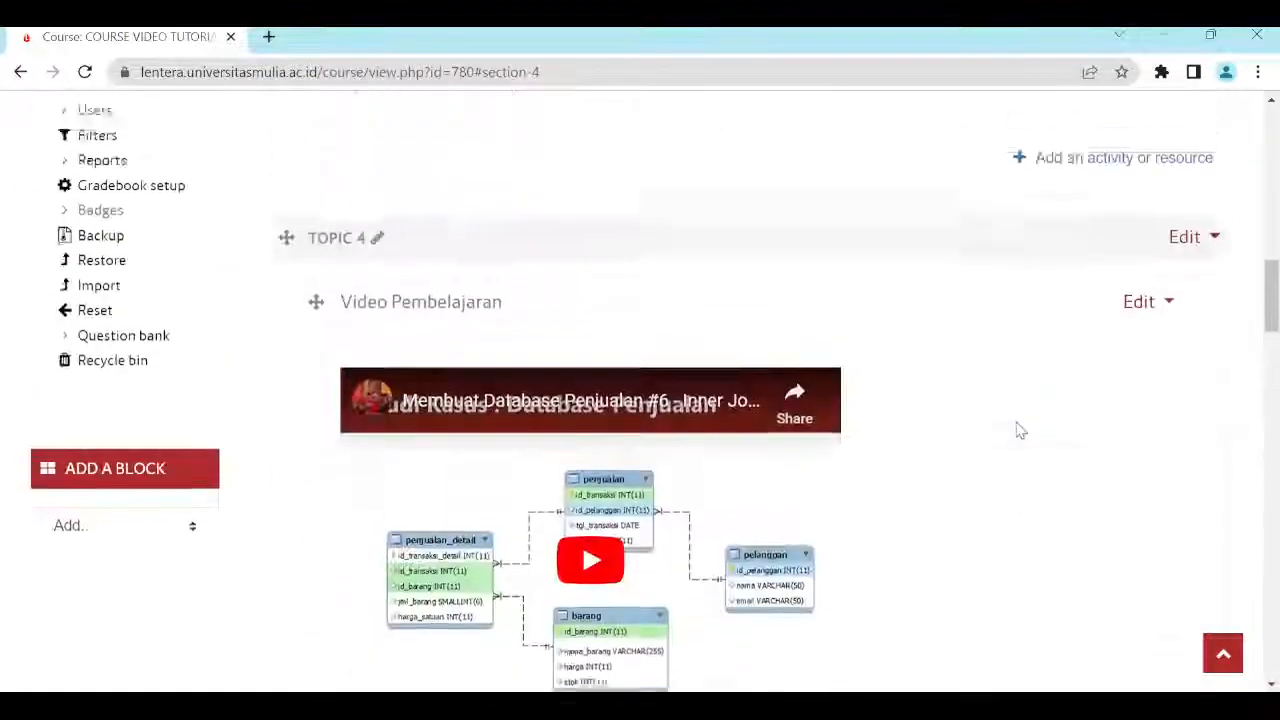
scroll(1017, 428, down, 6)
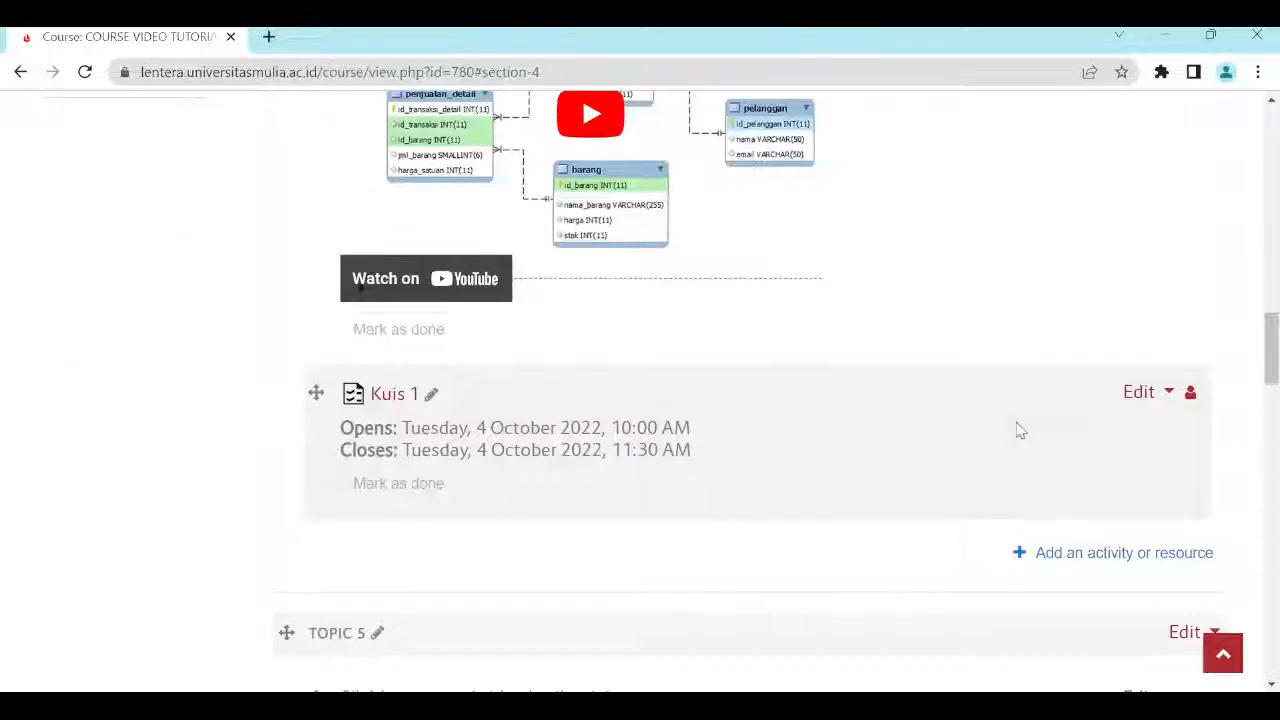